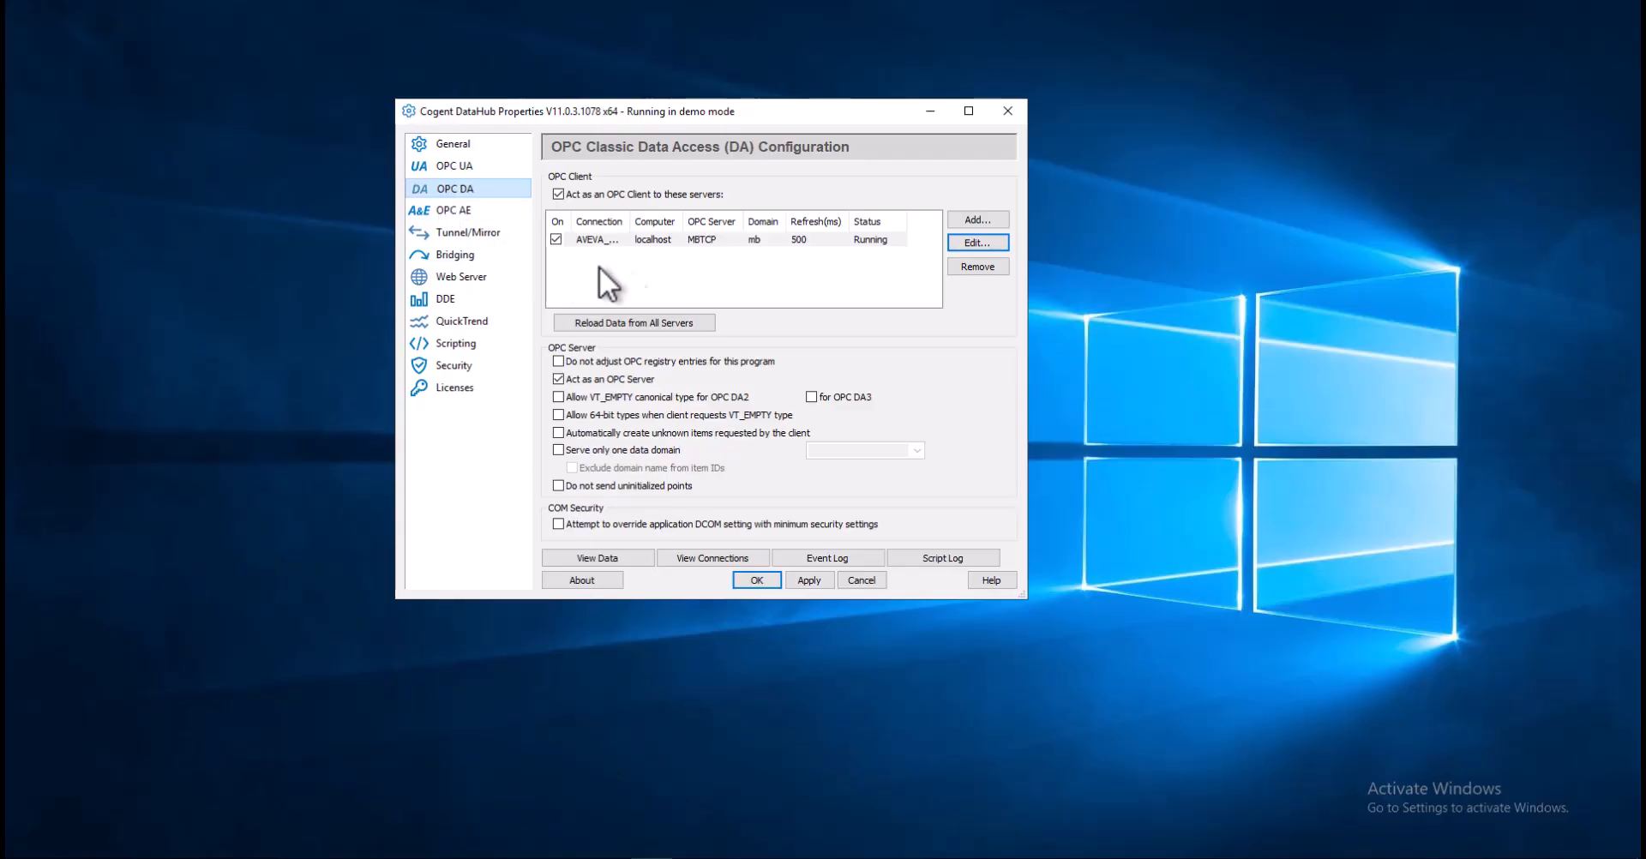
# Open the item configuration of the AVEVA_MBTCP connection and expand the server items under Port1 and PLC1
pyautogui.click(964, 244)
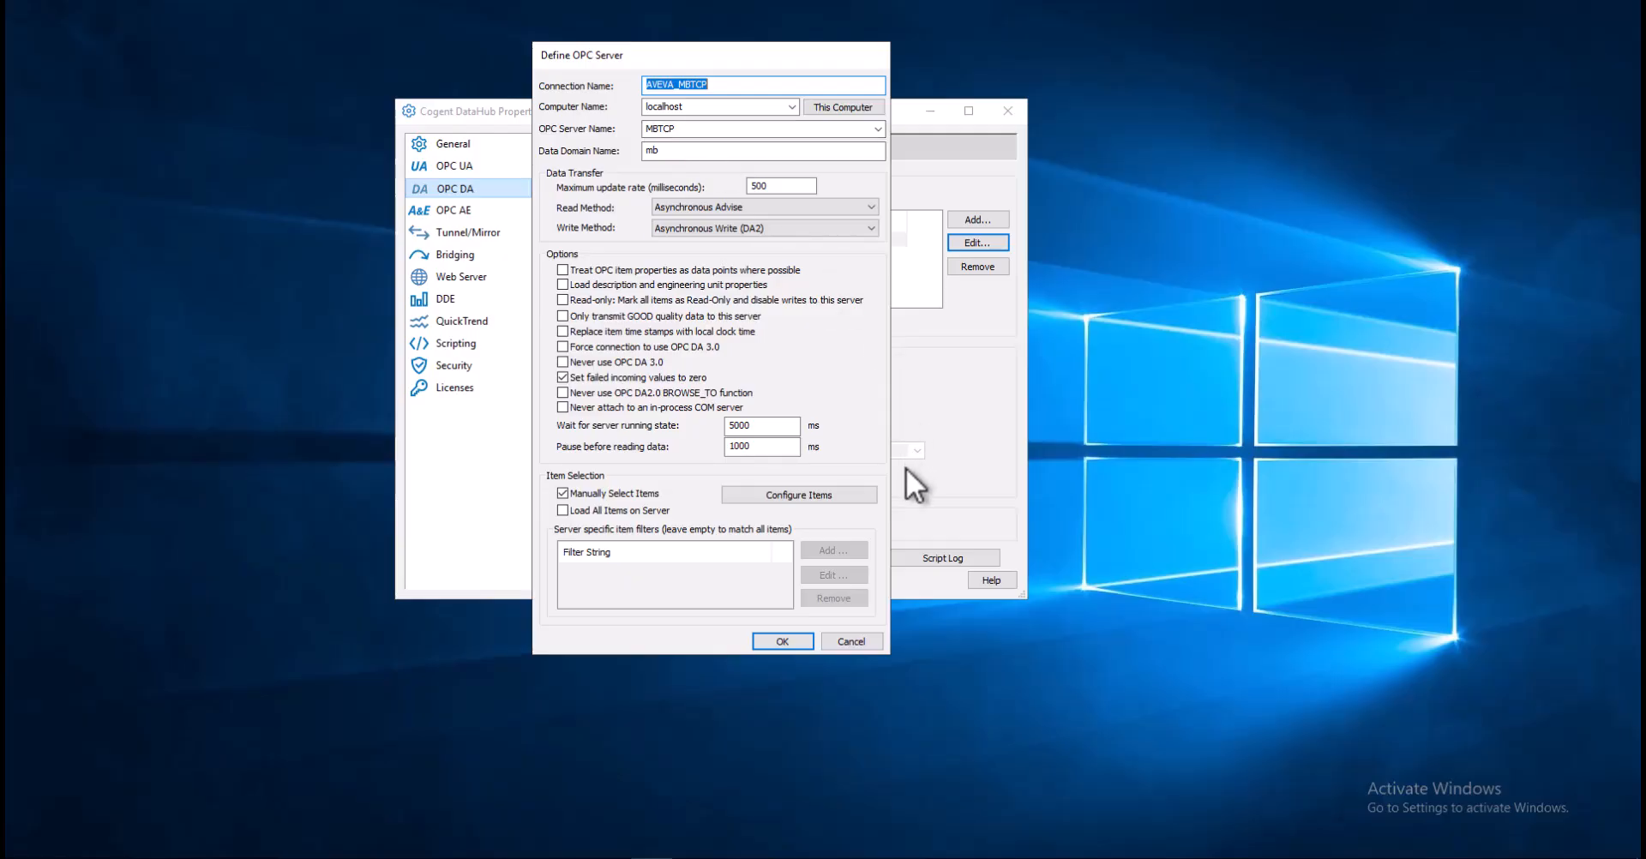
pyautogui.click(851, 492)
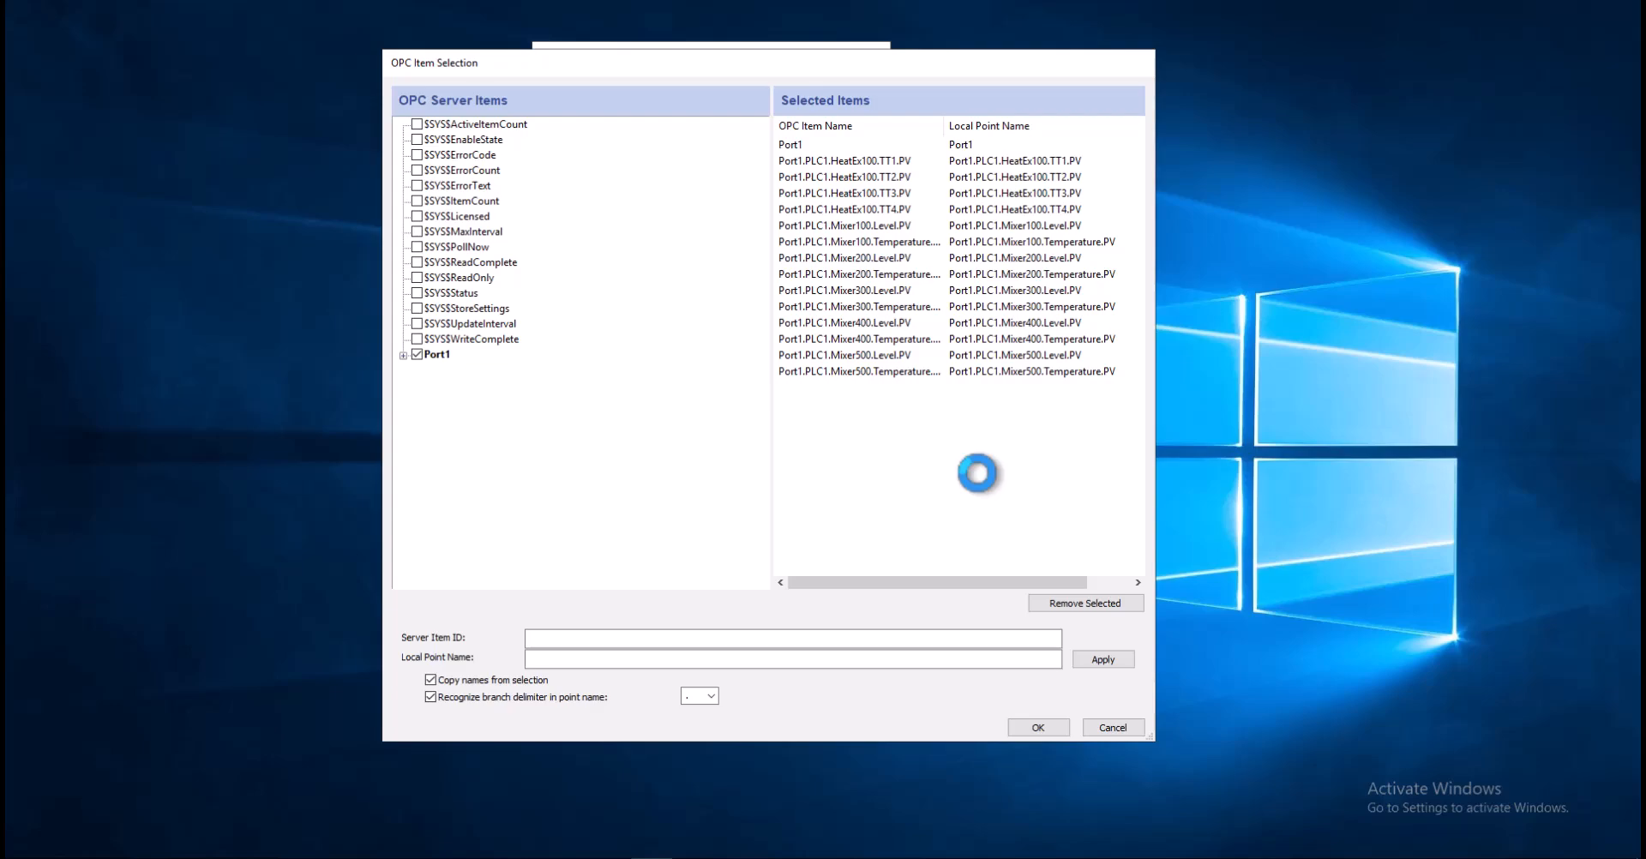
pyautogui.click(403, 355)
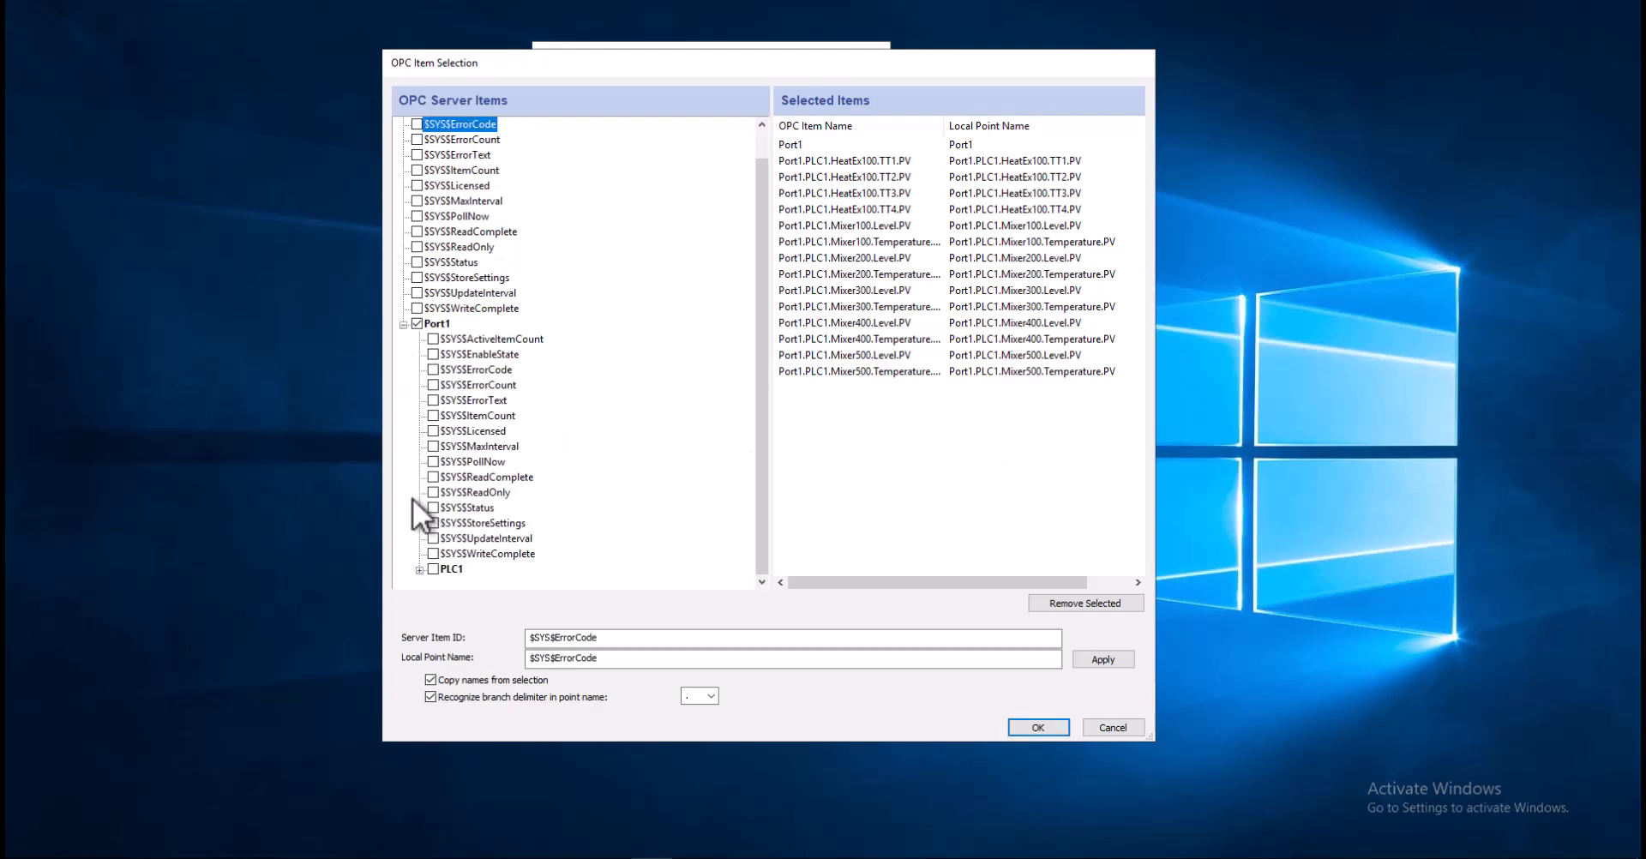
pyautogui.click(420, 569)
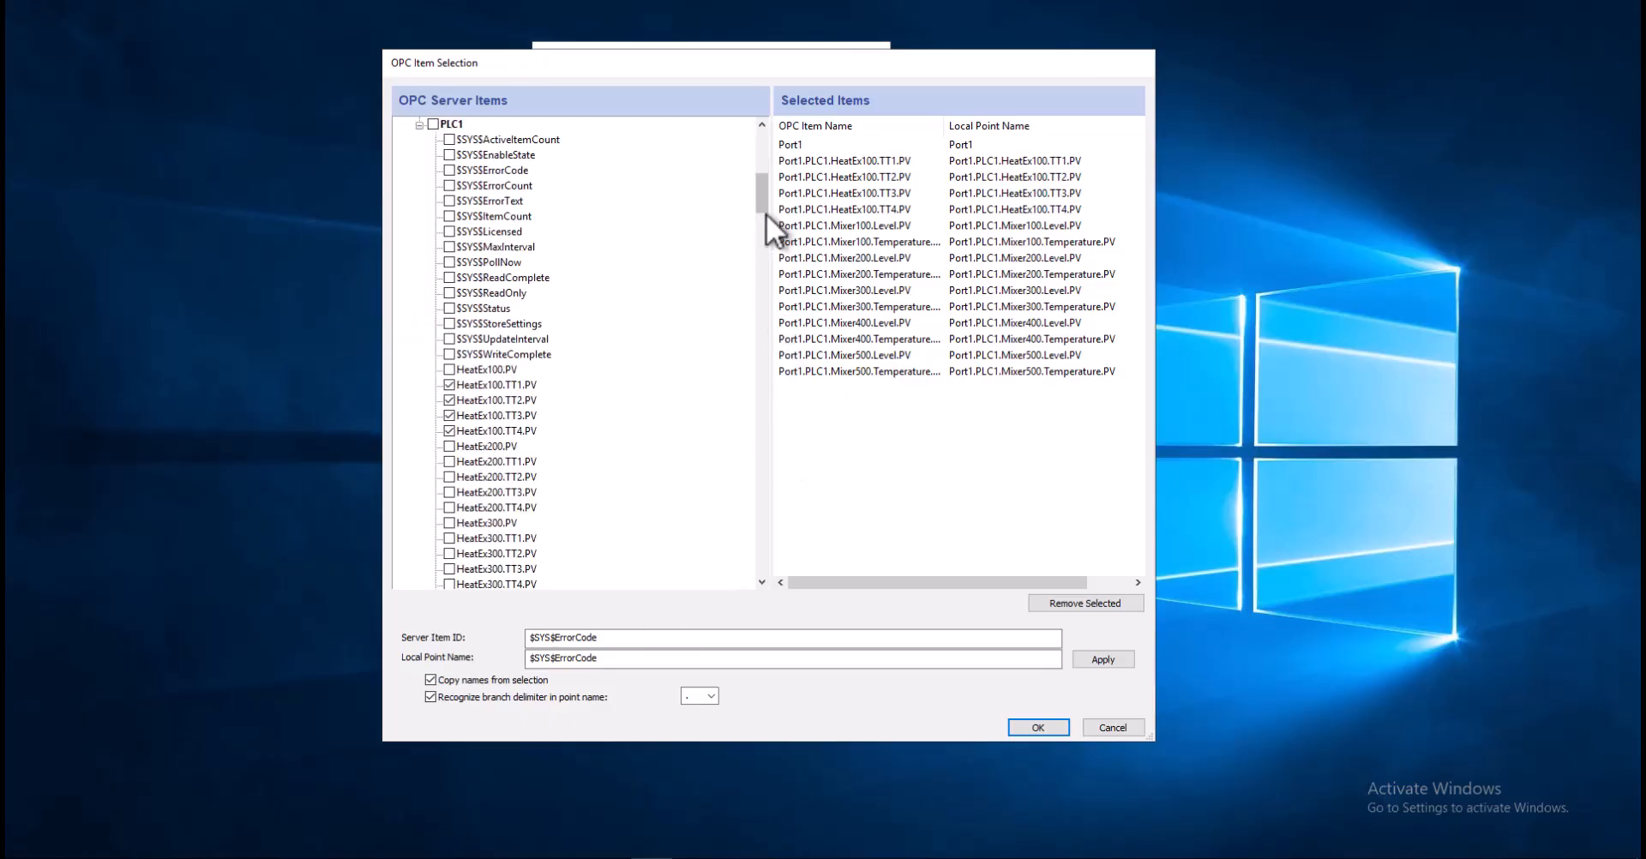
# Add Mixer600.Level.PV, Mixer600.Temperature.PV and $SYS$ErrorCode to the selected items and accept the OPC server definition
pyautogui.moveTo(763, 197); pyautogui.dragTo(754, 452)
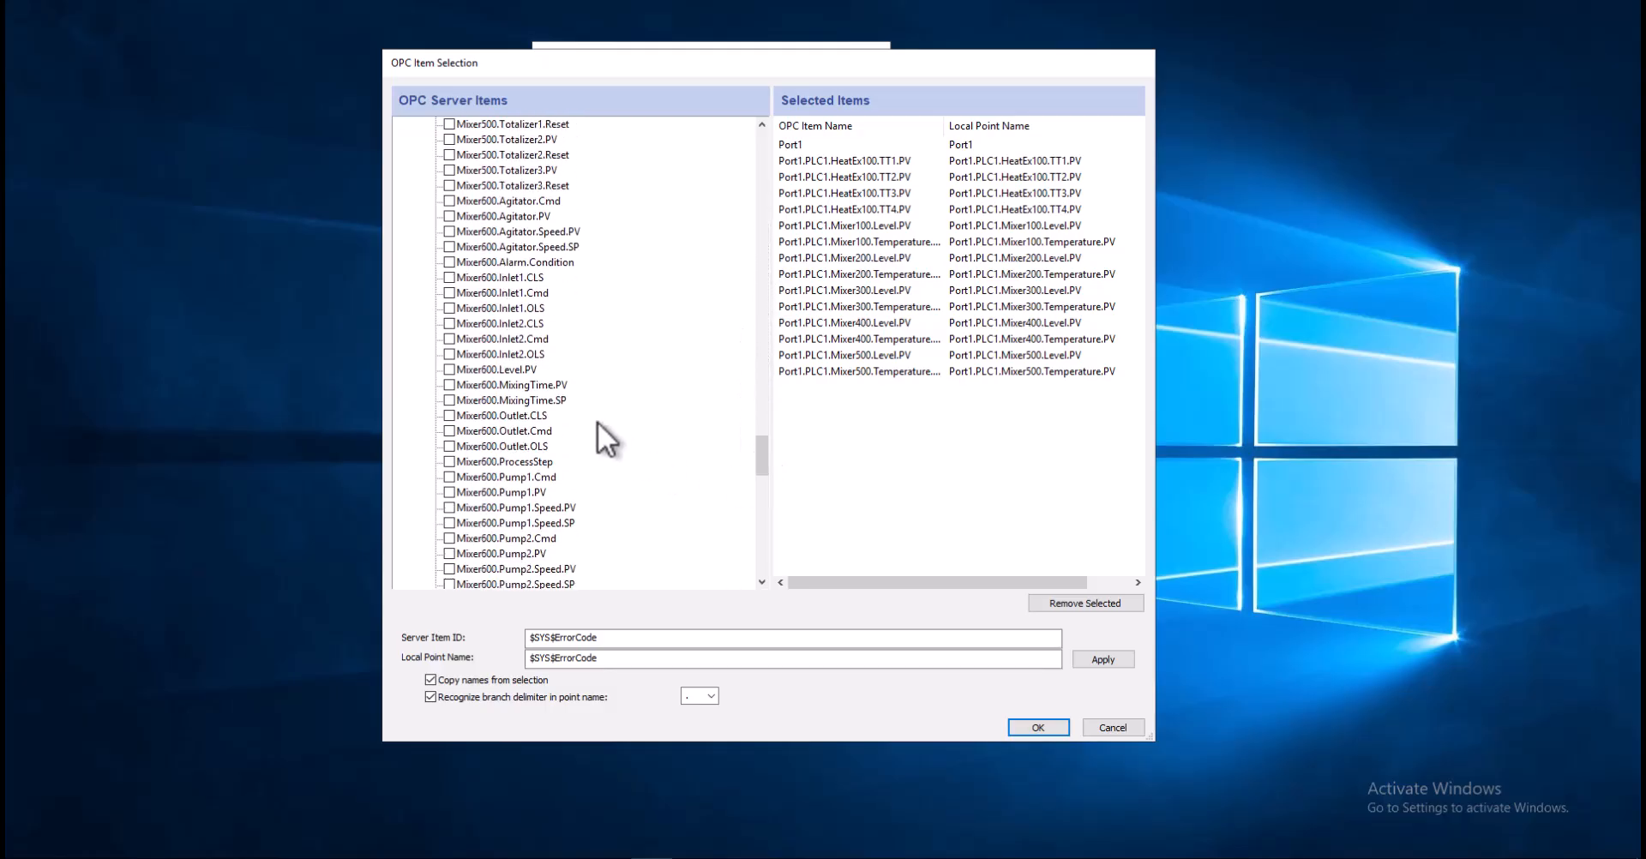
pyautogui.click(450, 370)
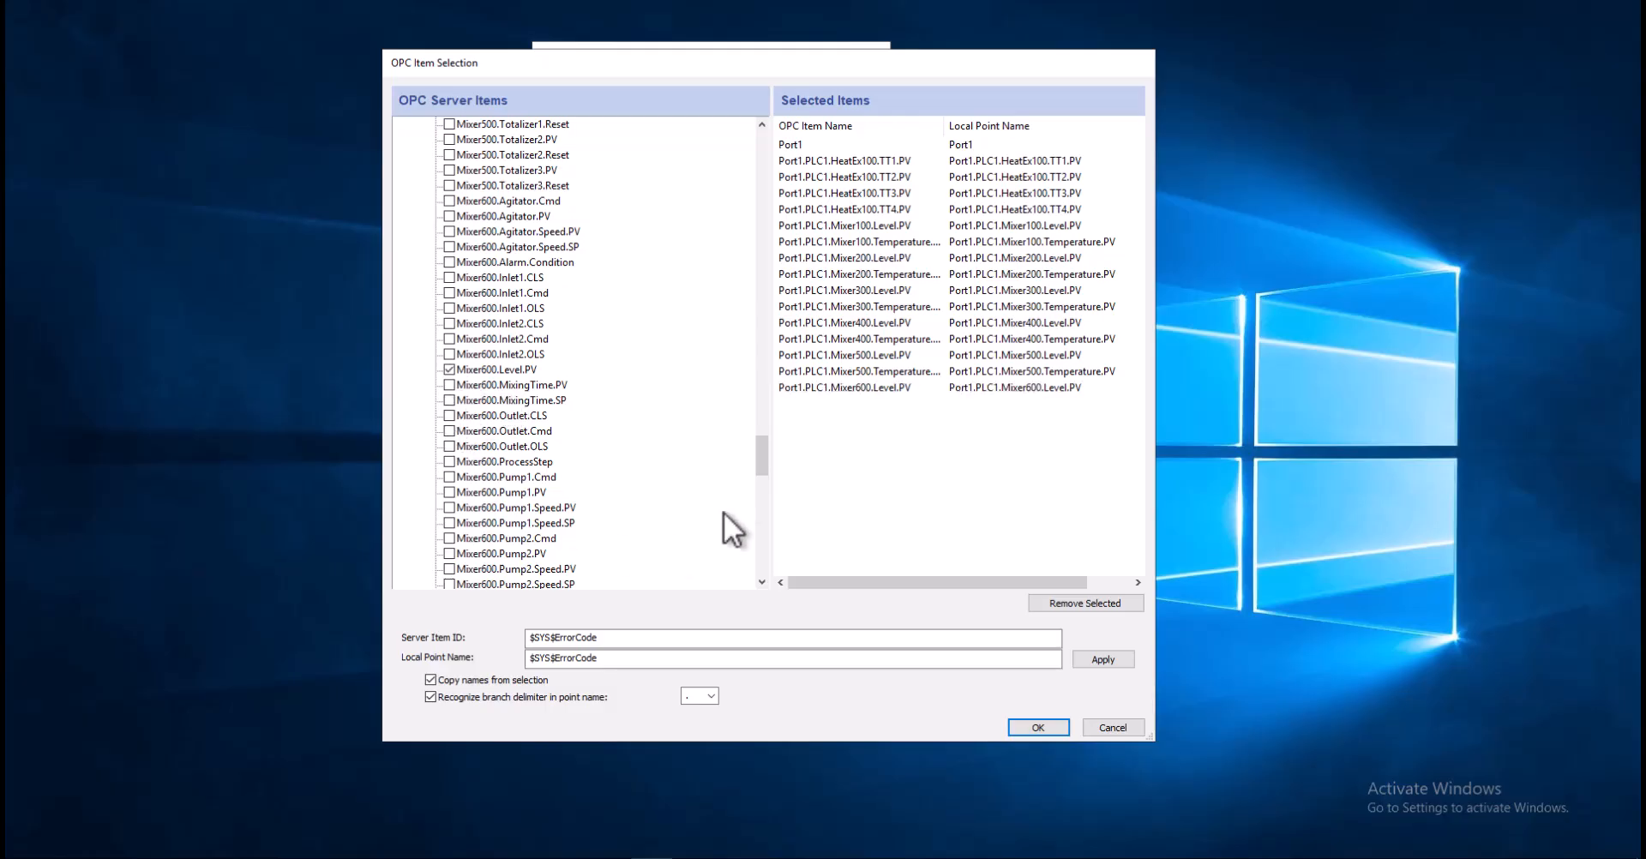
pyautogui.moveTo(765, 459); pyautogui.dragTo(762, 469)
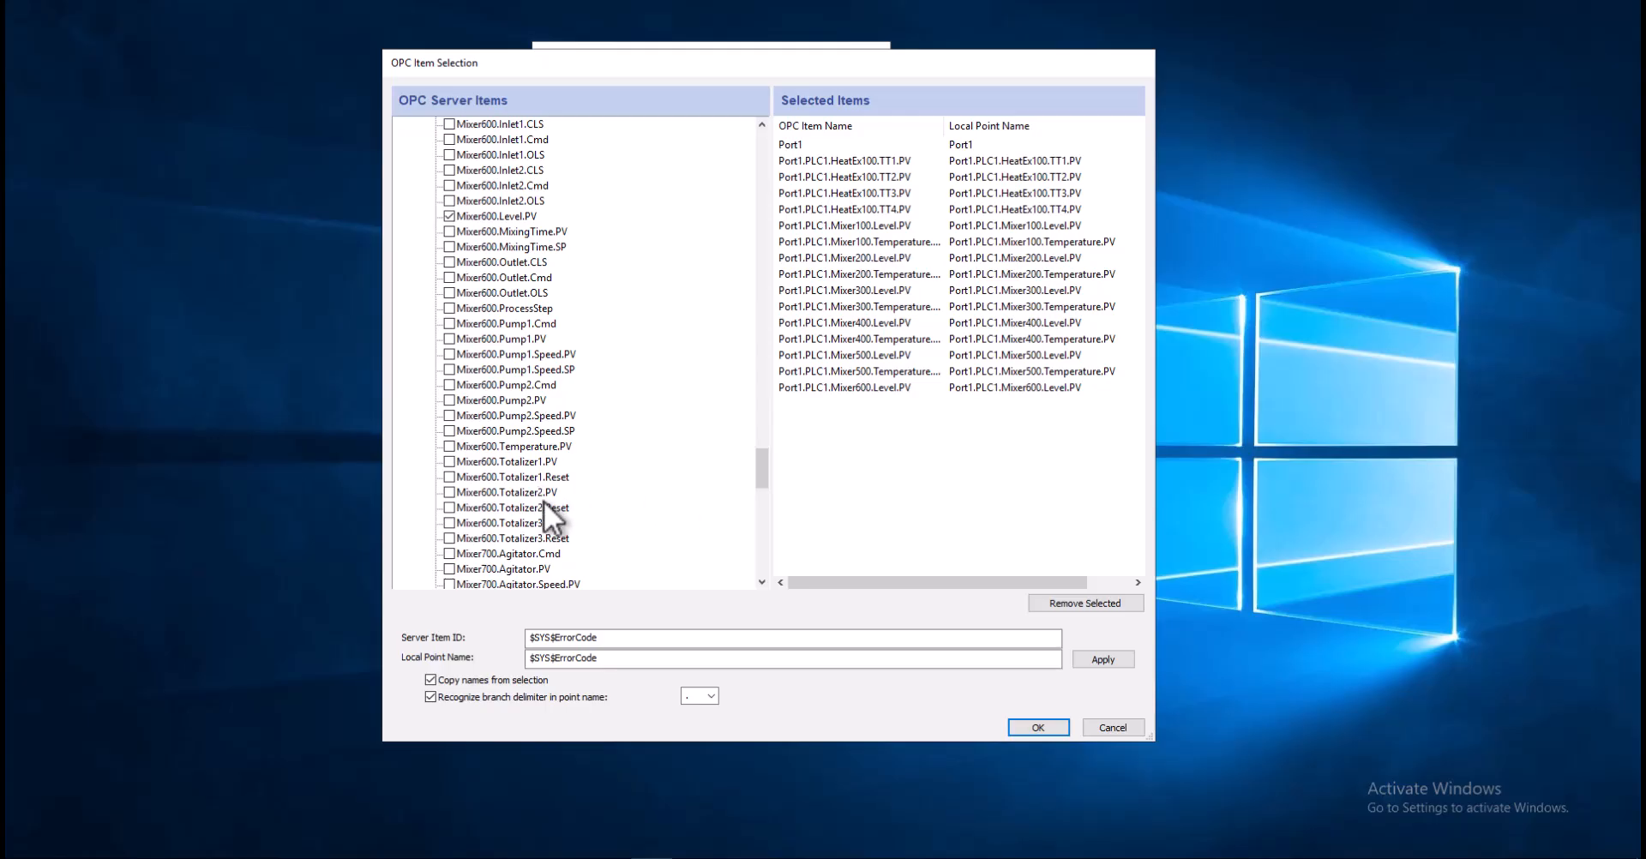
pyautogui.click(449, 447)
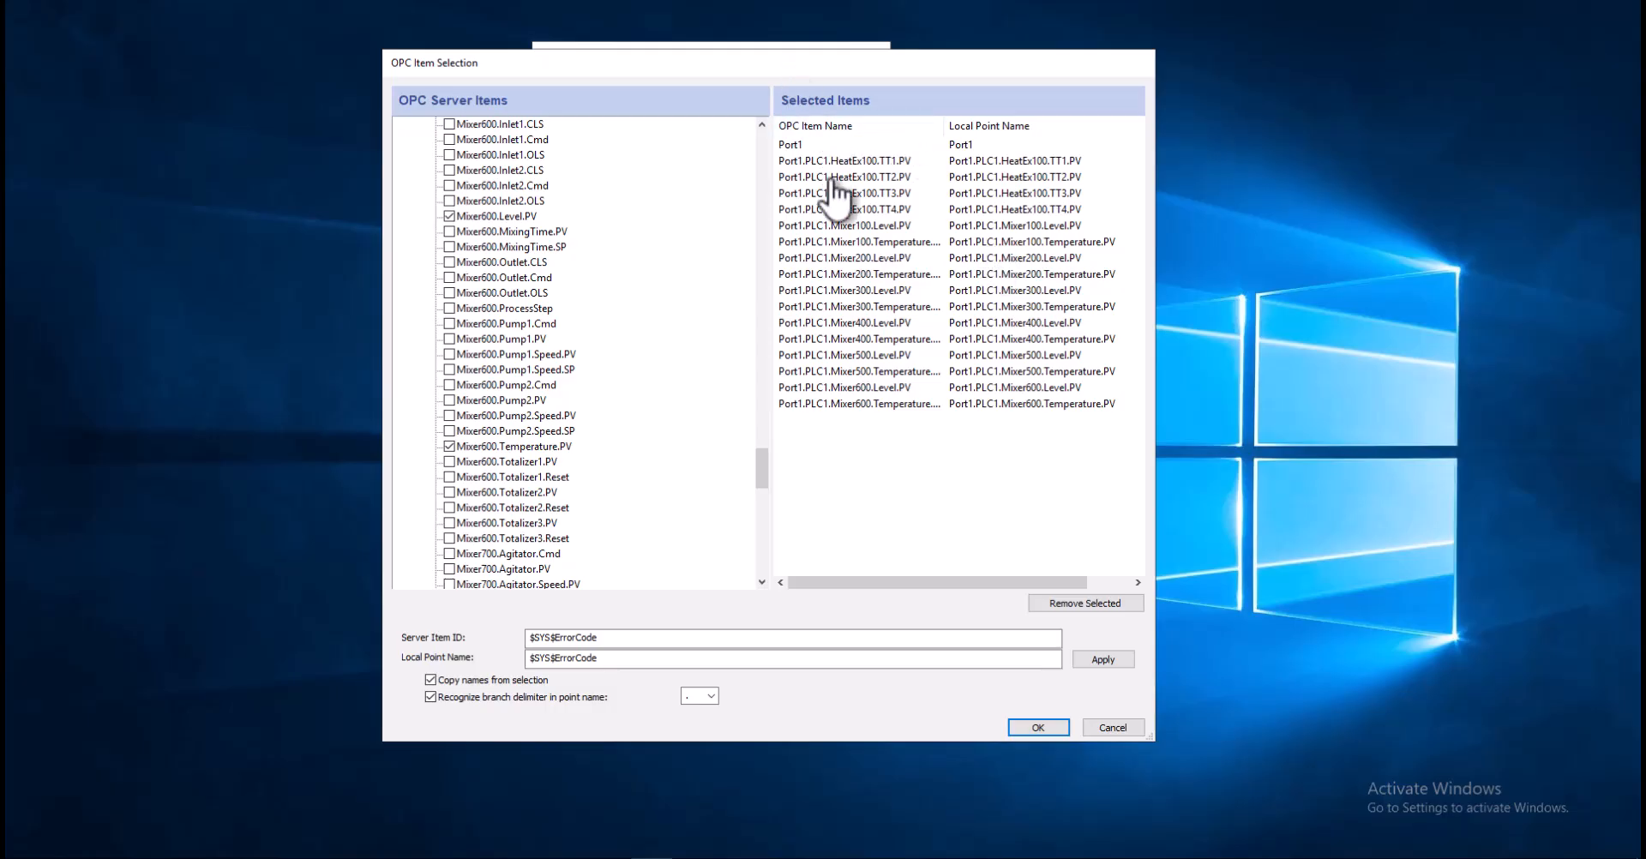
pyautogui.click(1105, 660)
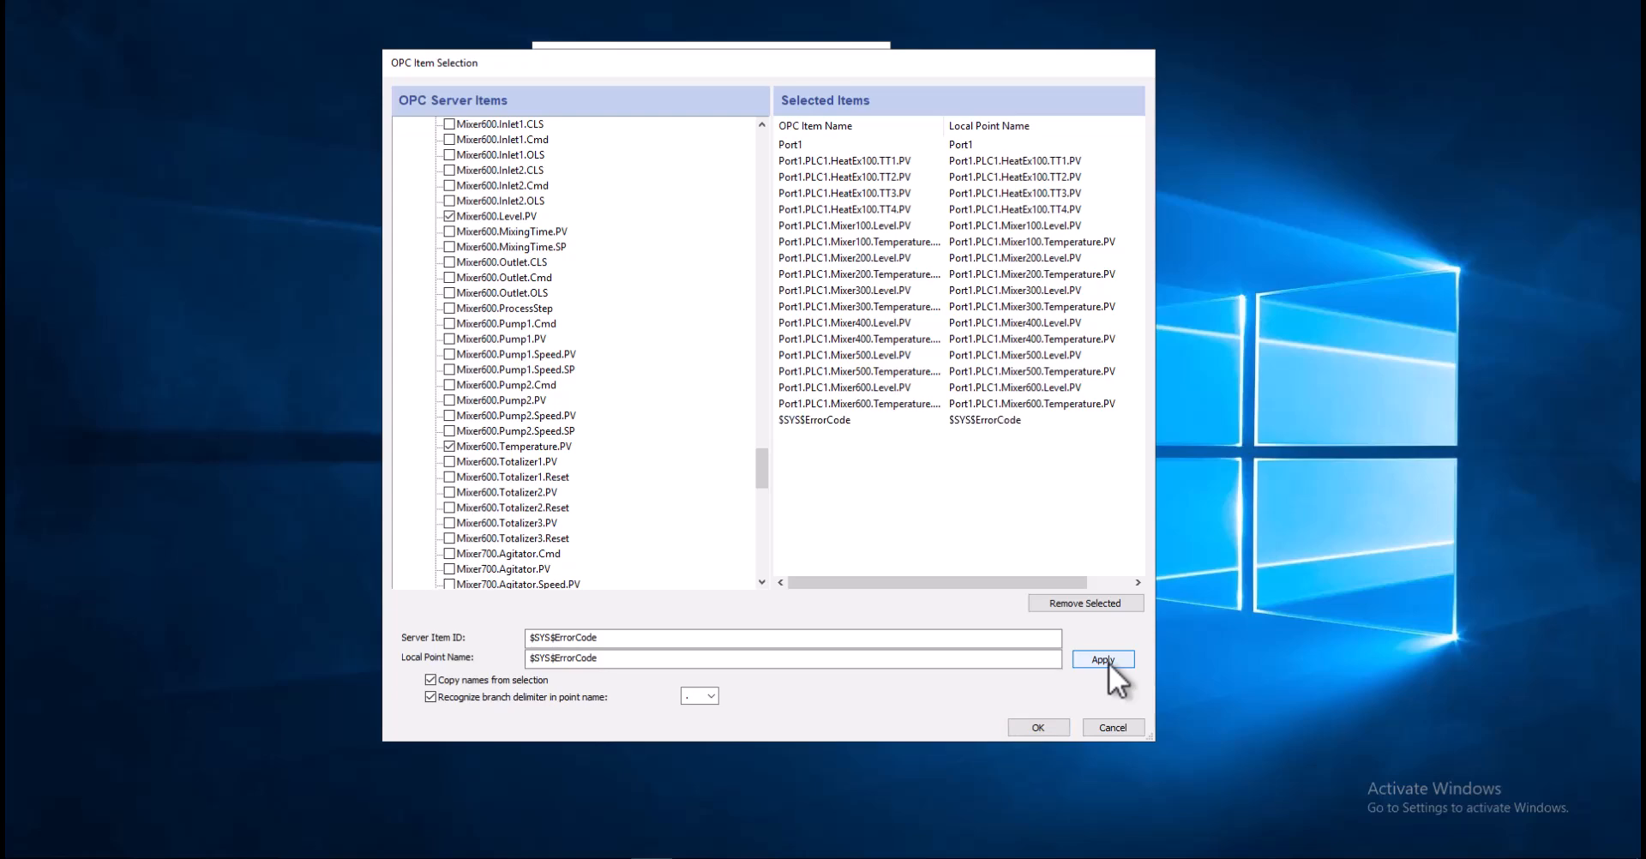
pyautogui.click(1058, 729)
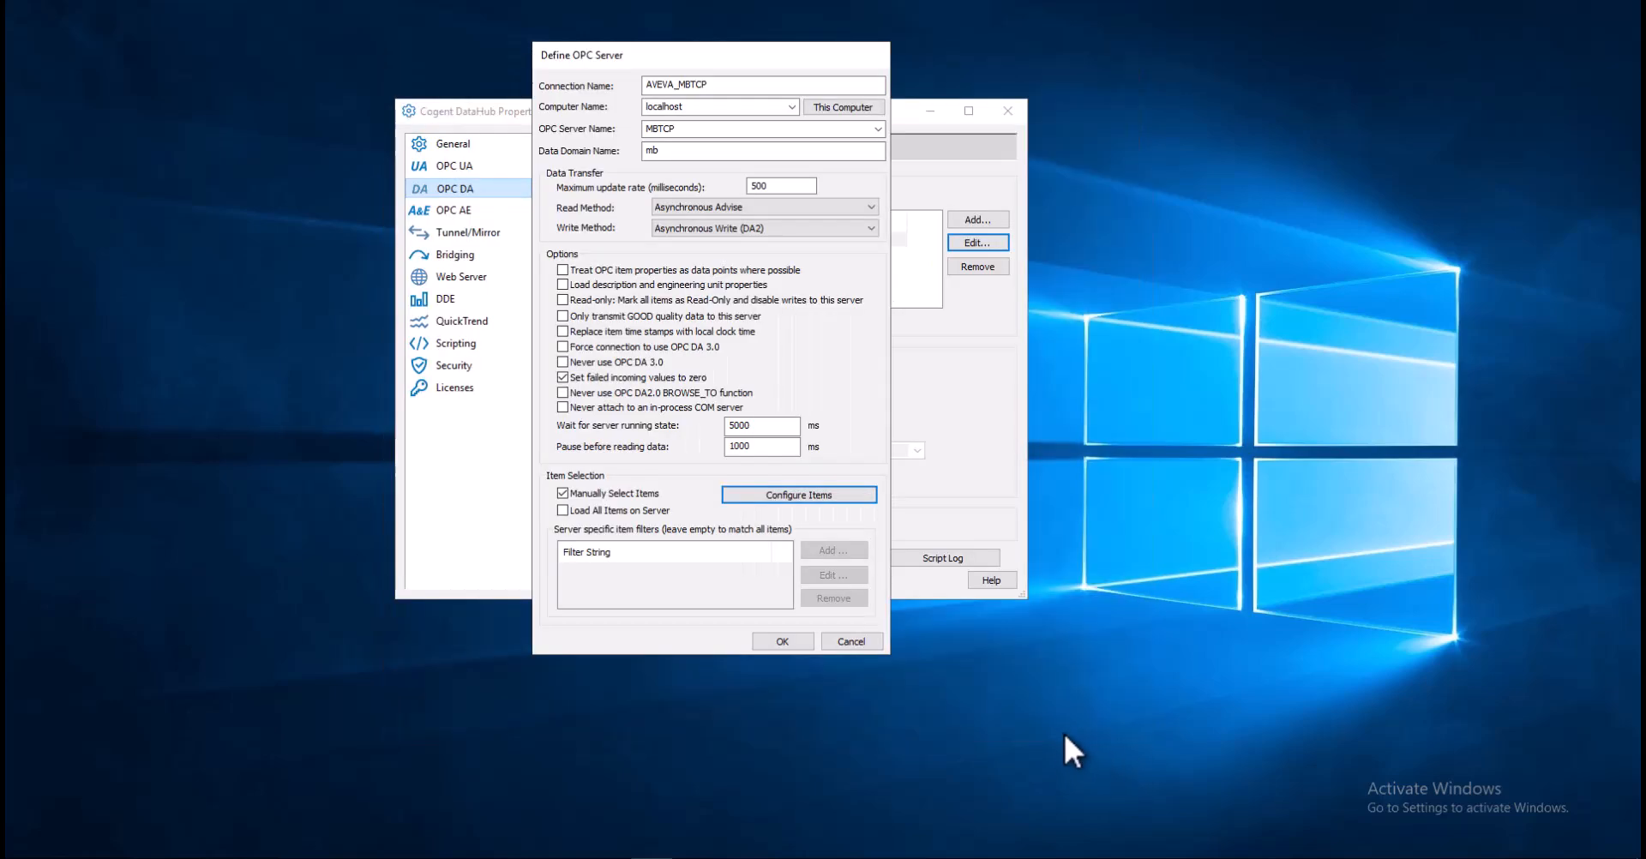
pyautogui.click(789, 643)
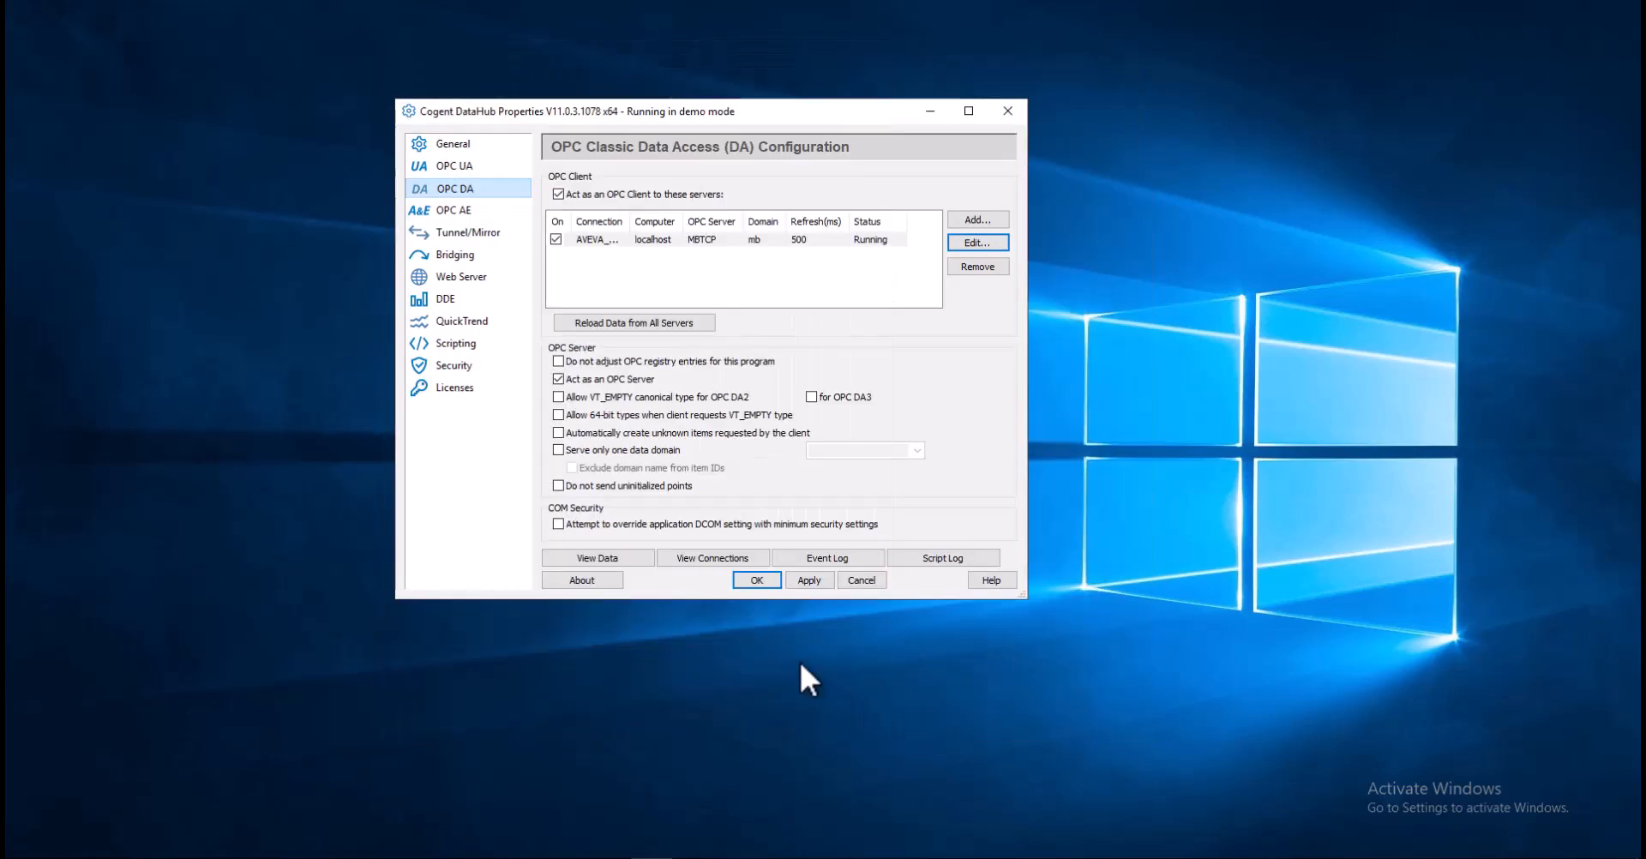
# View the mb domain's points in the Data Browser and review the OPC UA client and server configuration
pyautogui.click(650, 563)
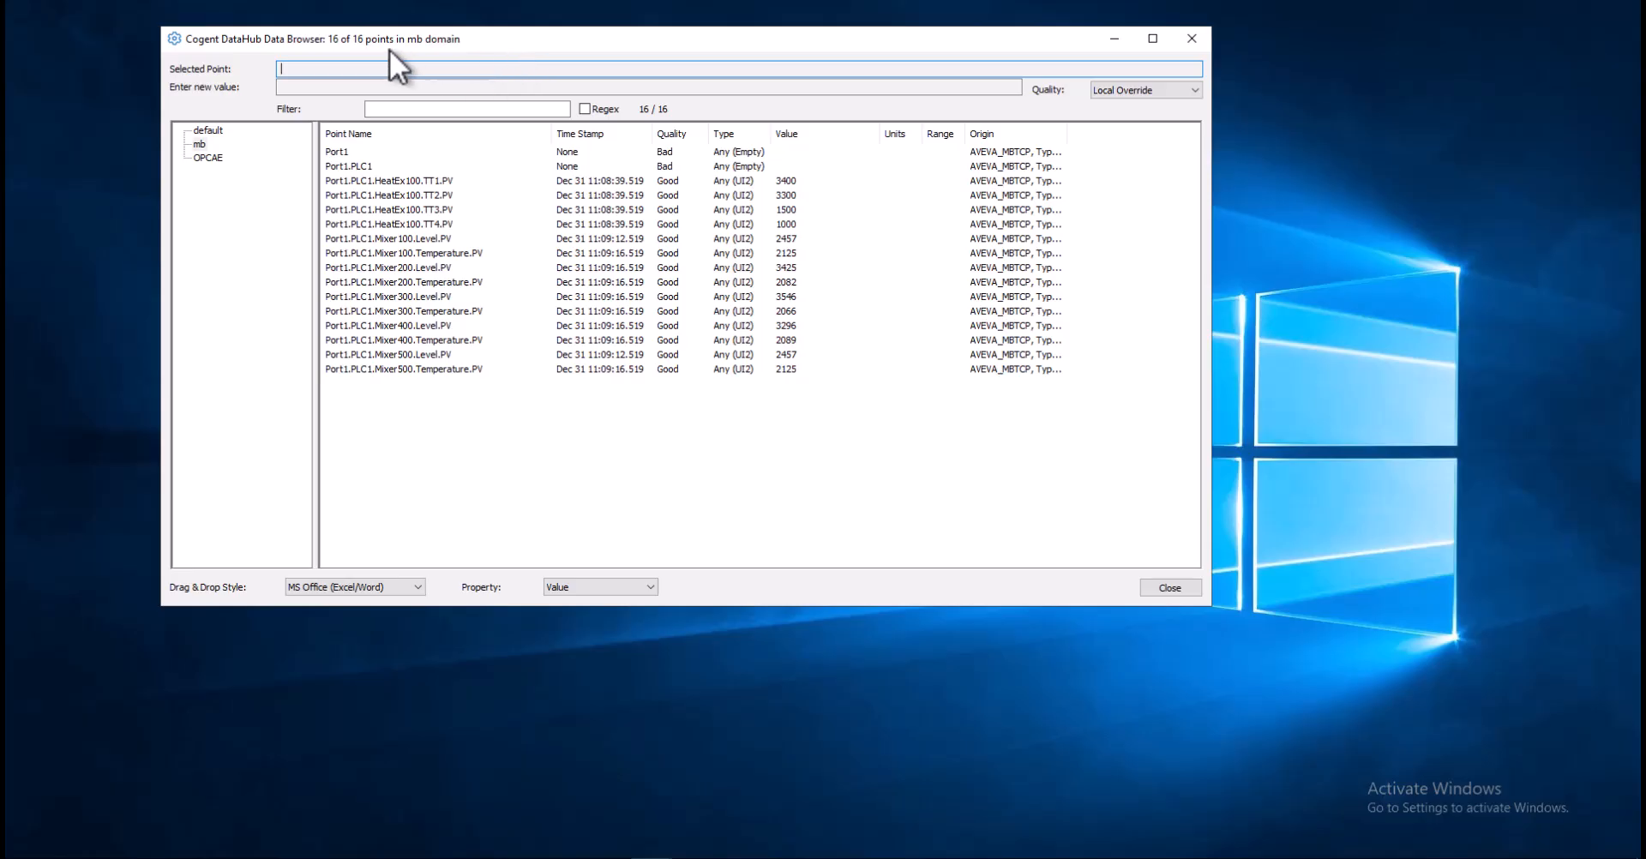
pyautogui.click(1163, 591)
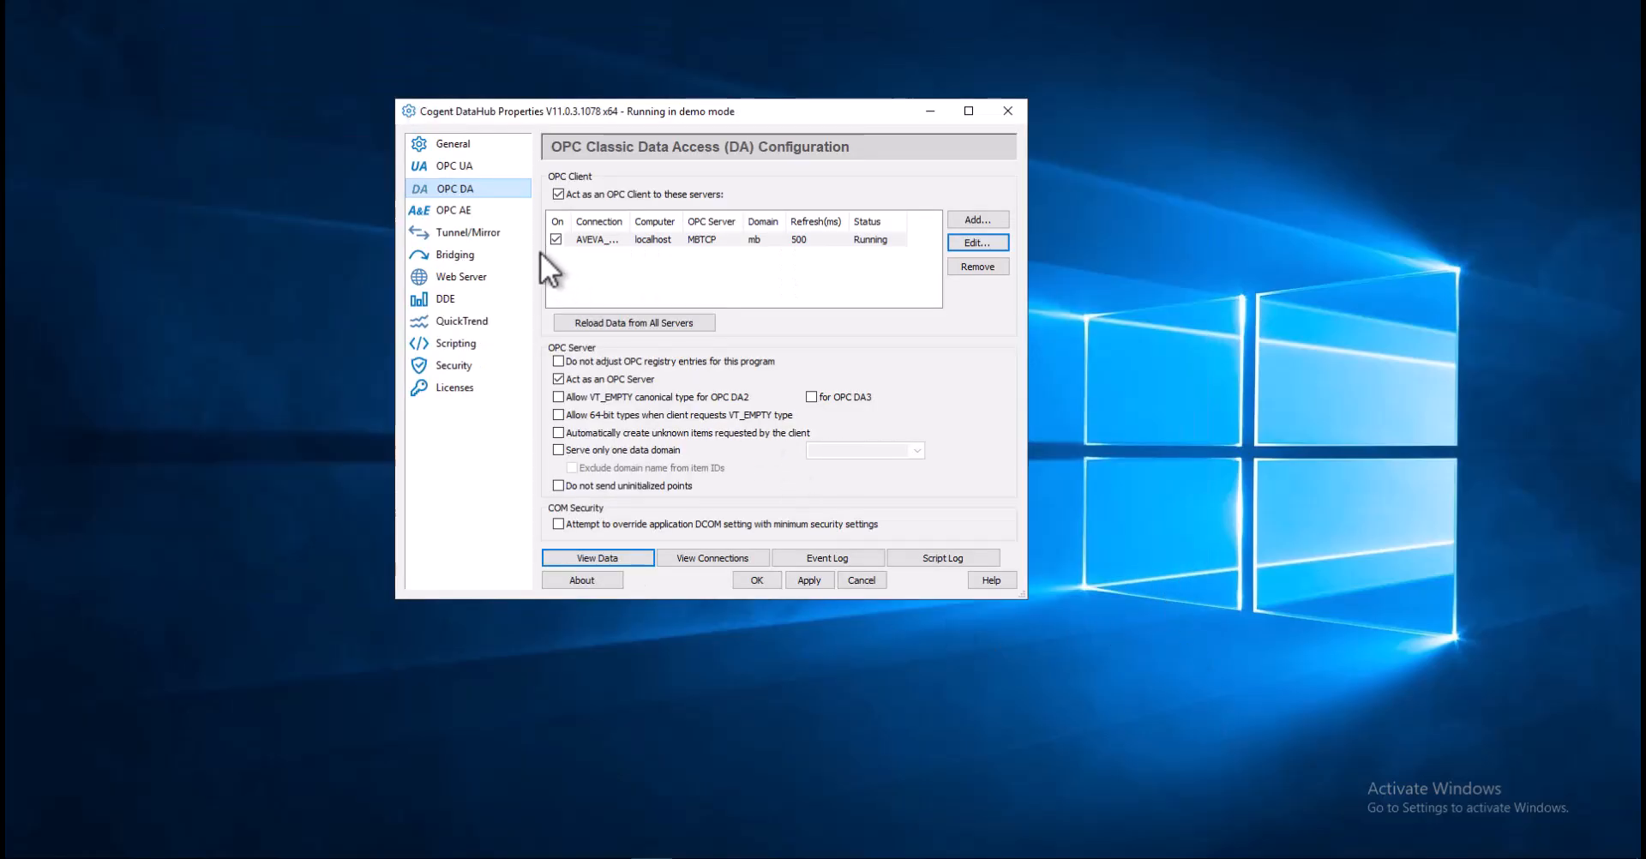
pyautogui.click(461, 168)
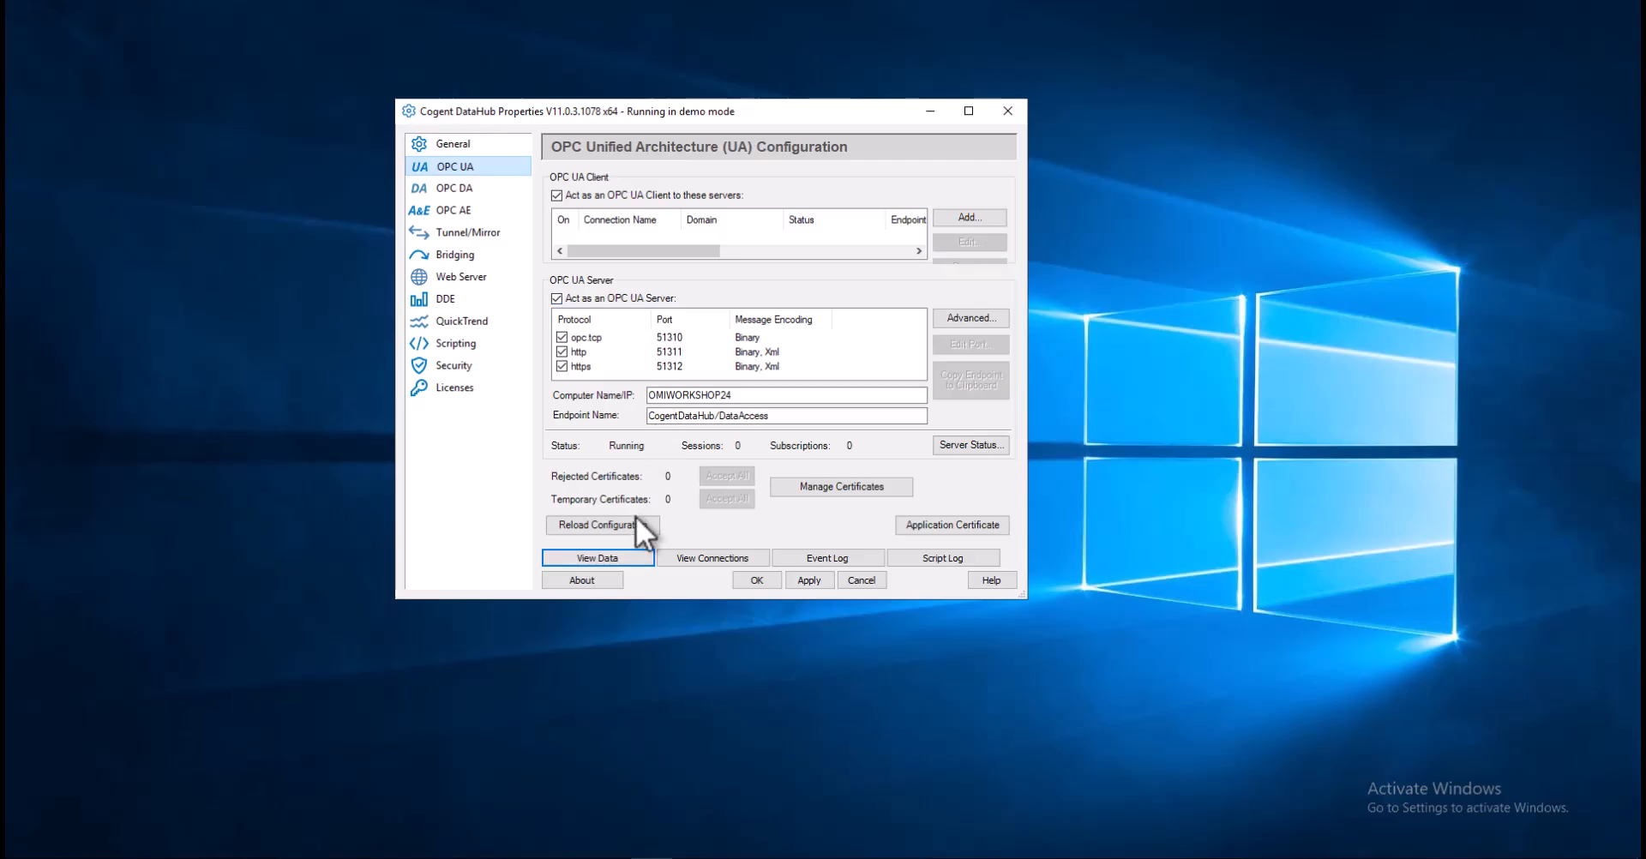
pyautogui.click(638, 556)
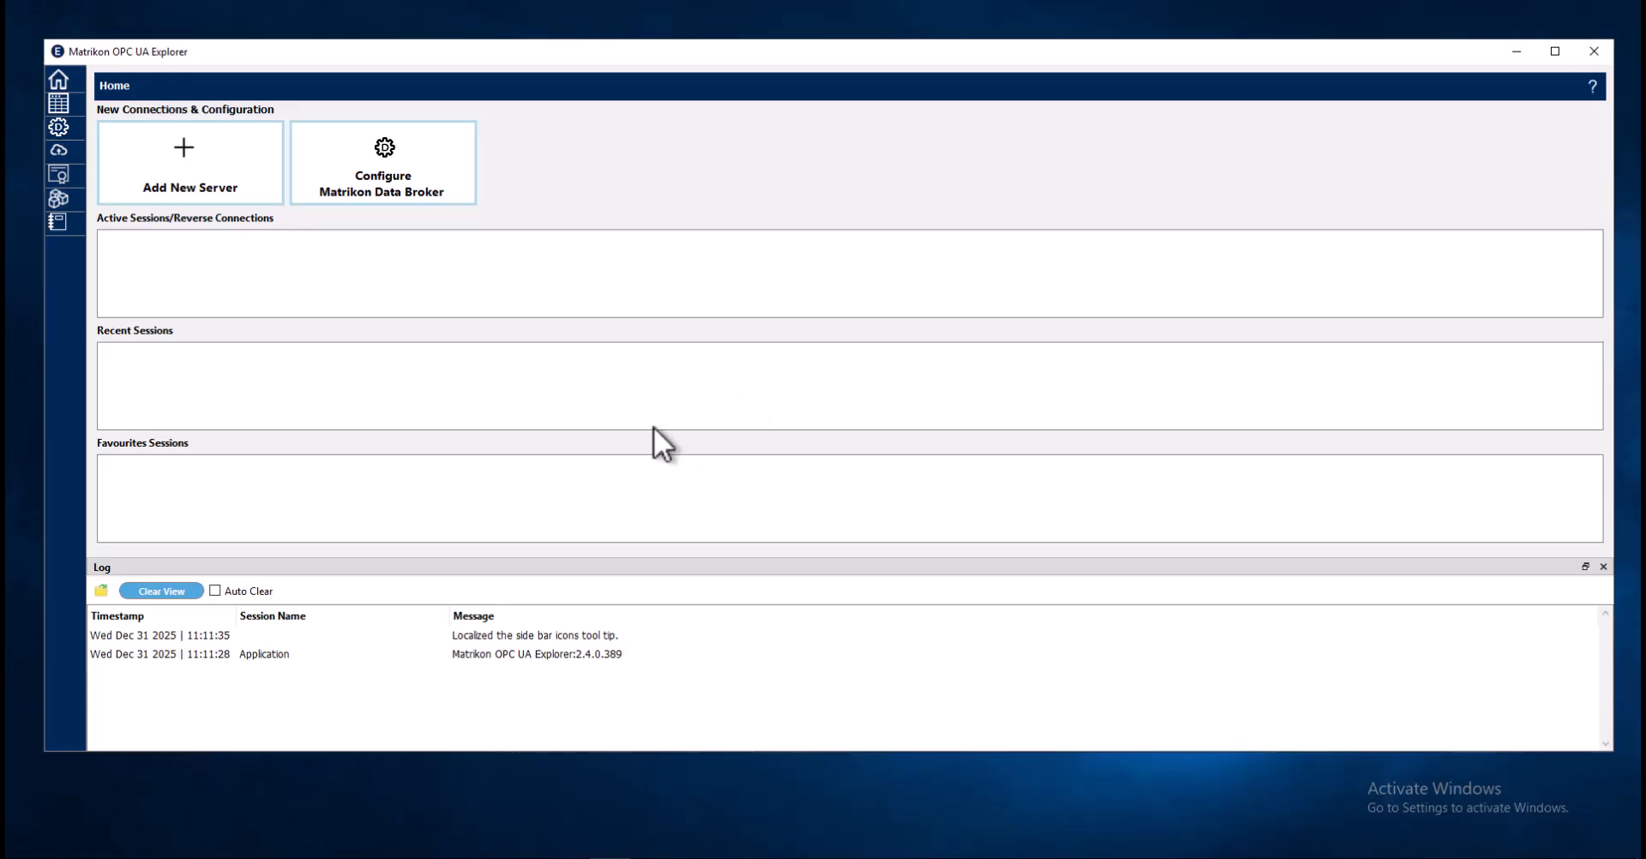
# In Matrikon OPC UA Explorer, add the locally discovered Cogent DataHub server and connect anonymously through its first None - None endpoint
pyautogui.click(255, 177)
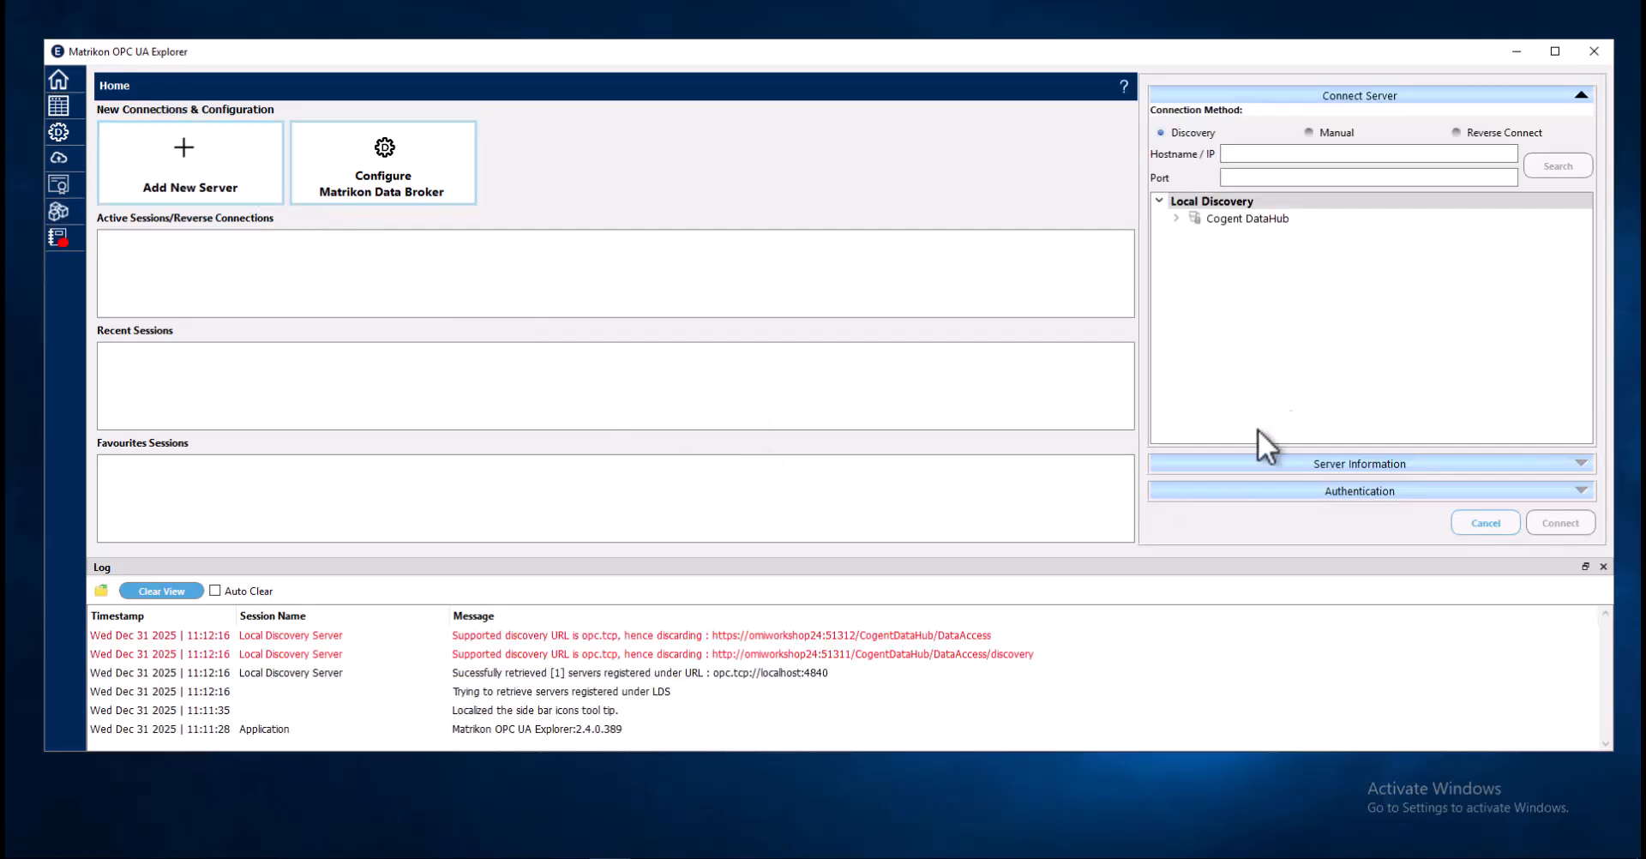
pyautogui.click(1176, 219)
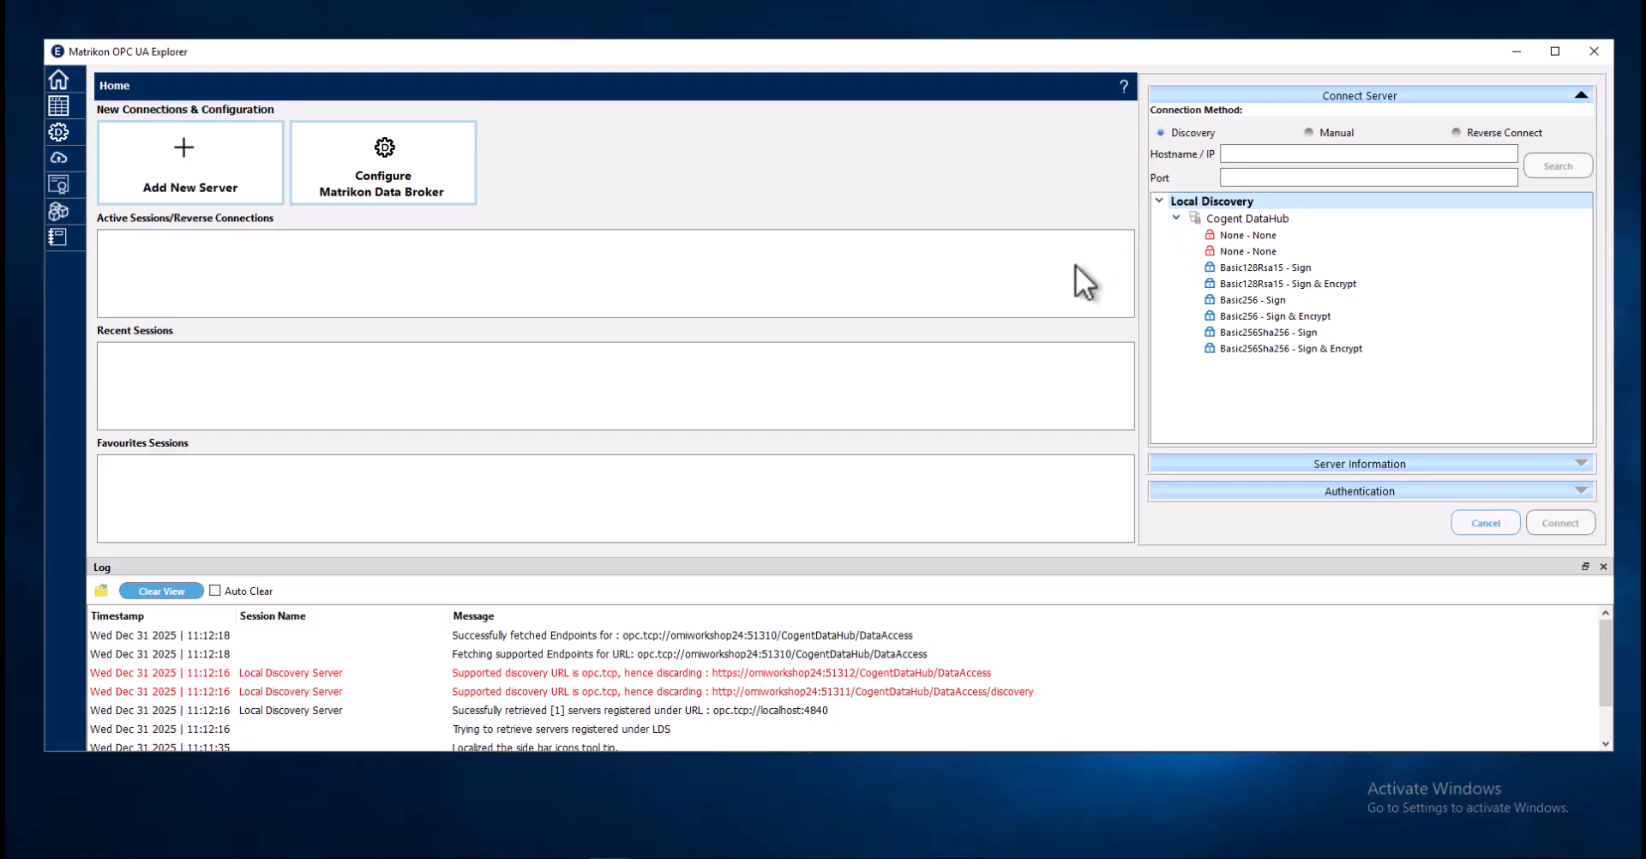
pyautogui.click(1264, 235)
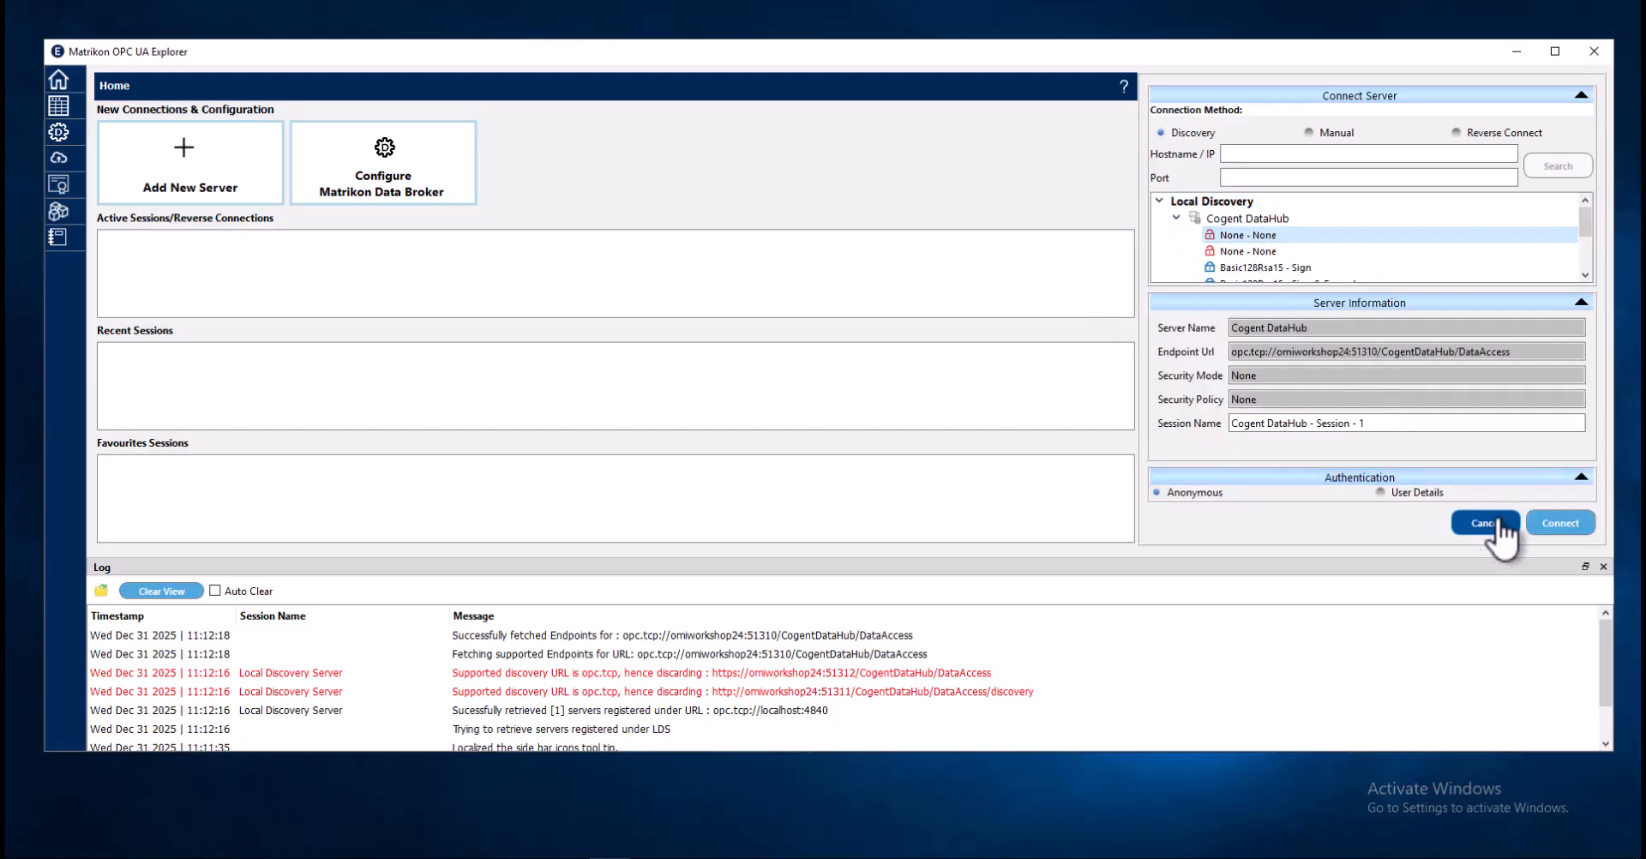
pyautogui.click(1558, 526)
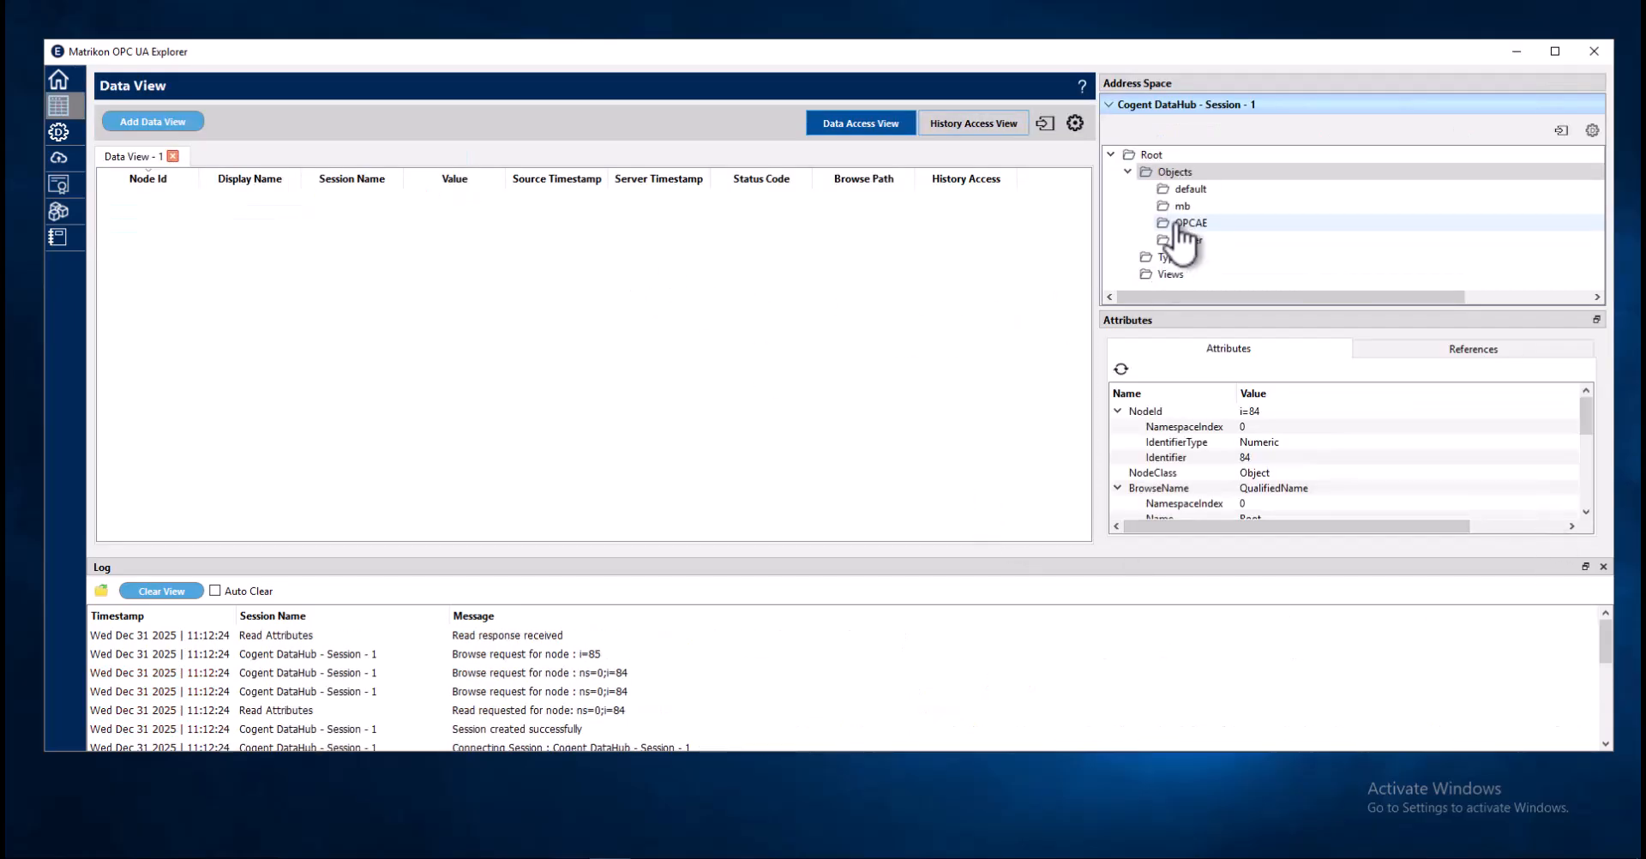
# Expand the mb folder under Objects and enlarge the address space area to show more of its points
pyautogui.click(1199, 210)
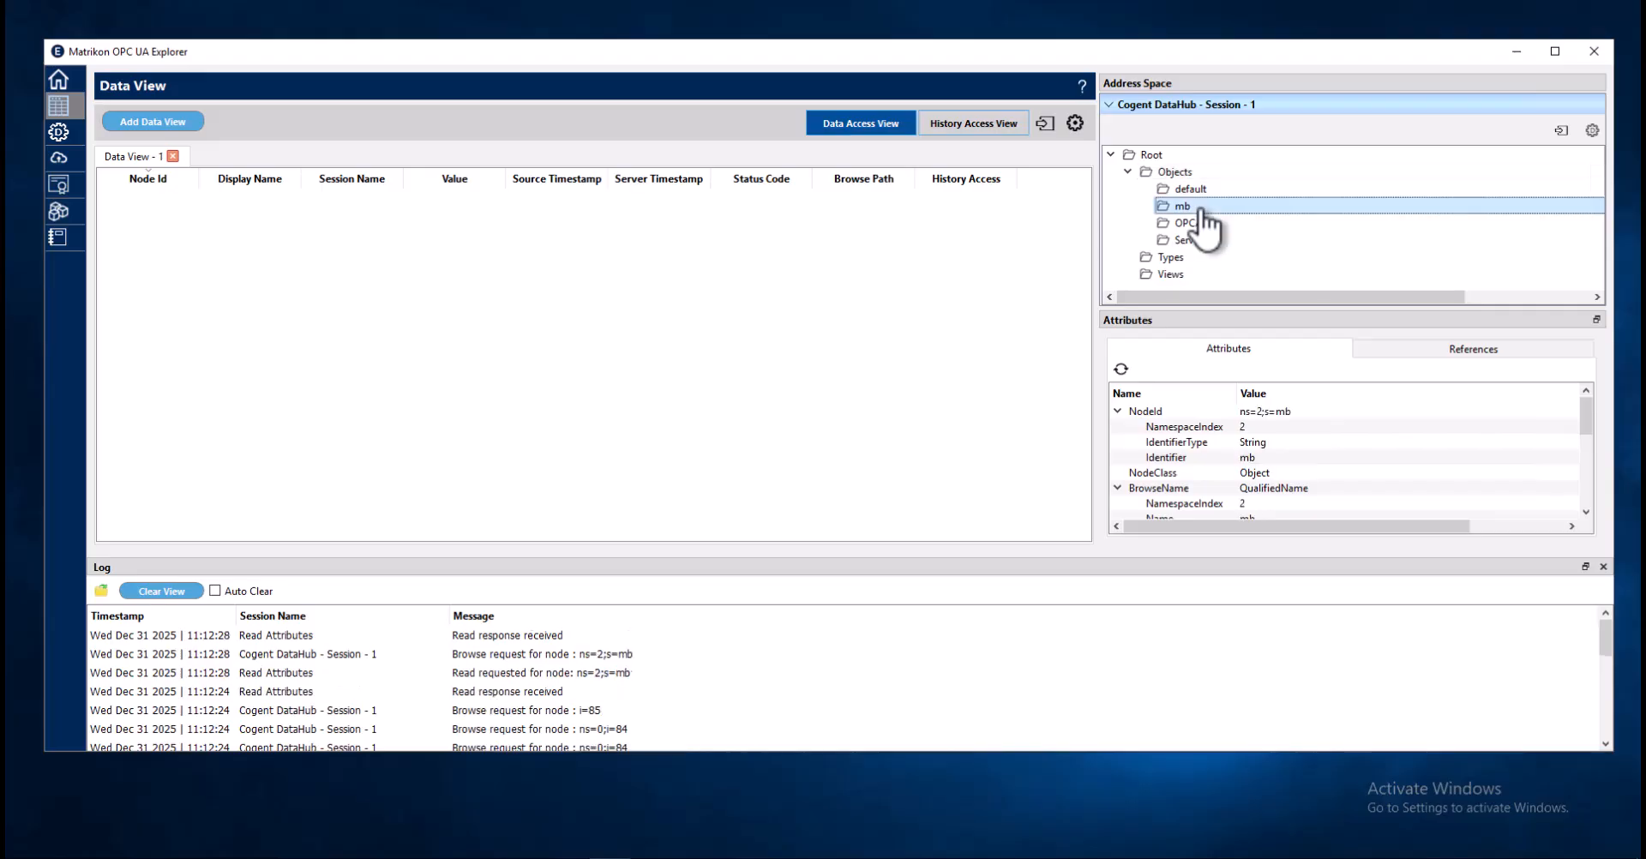
pyautogui.doubleClick(1199, 209)
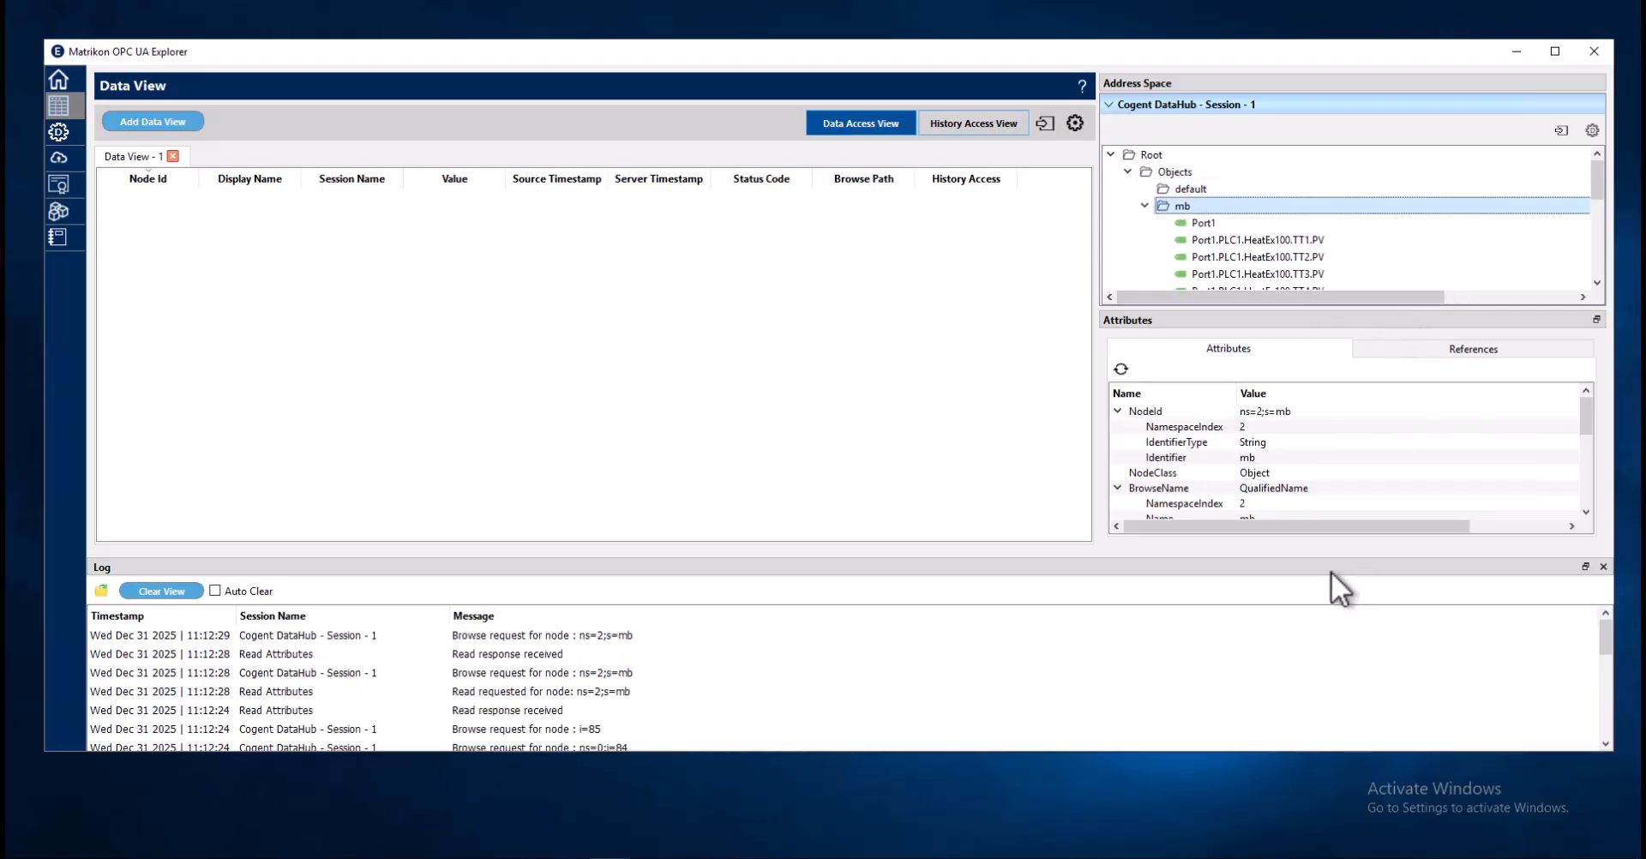
pyautogui.moveTo(1278, 553); pyautogui.dragTo(1286, 735)
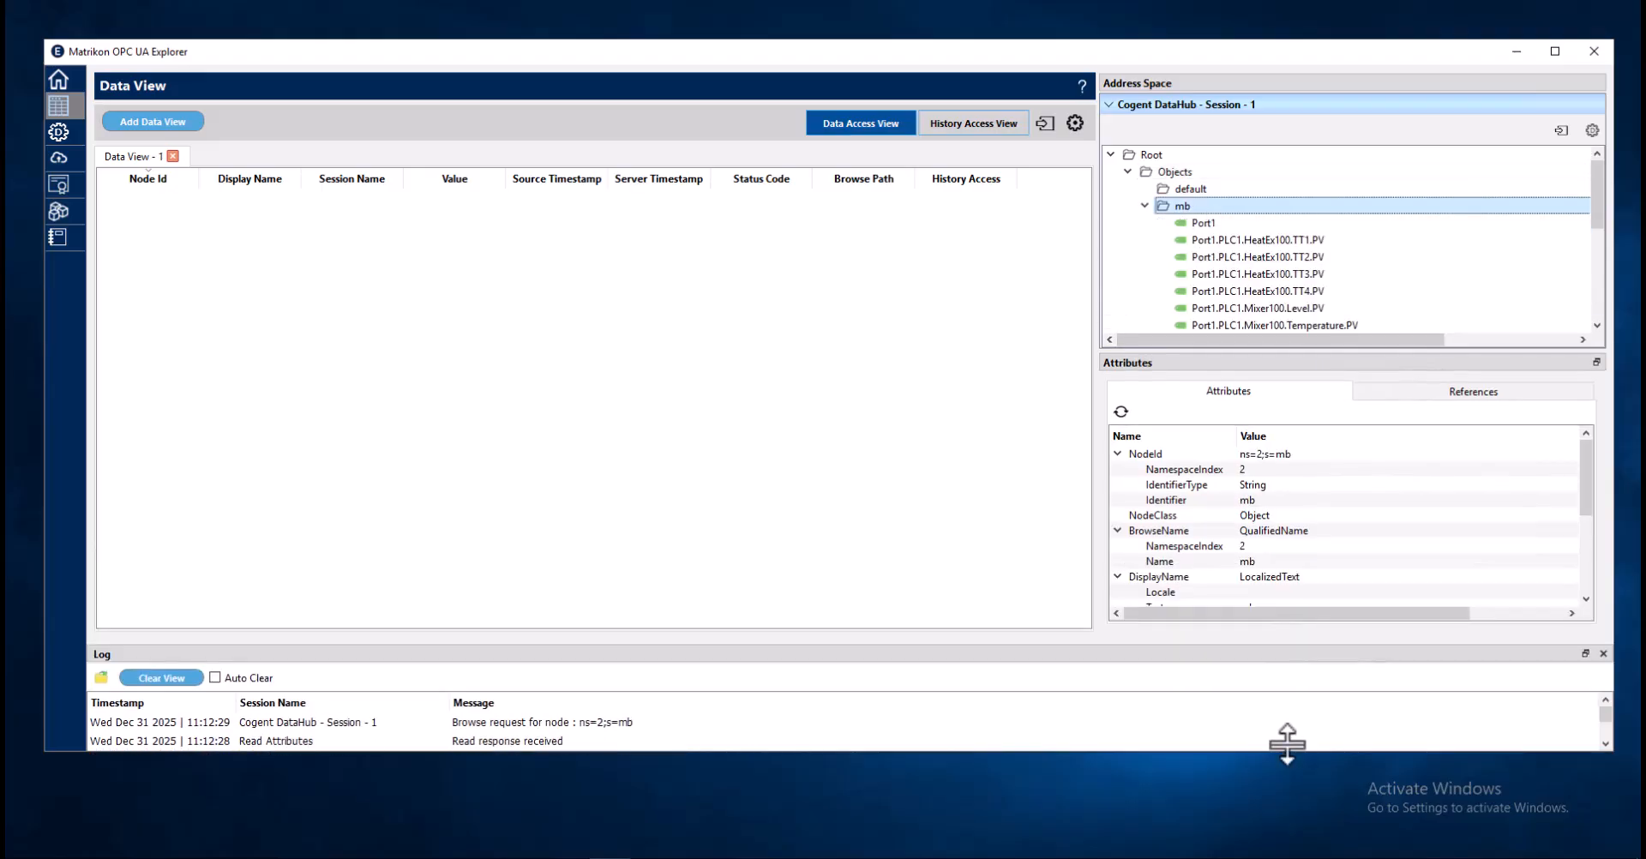
pyautogui.moveTo(1348, 349); pyautogui.dragTo(1359, 544)
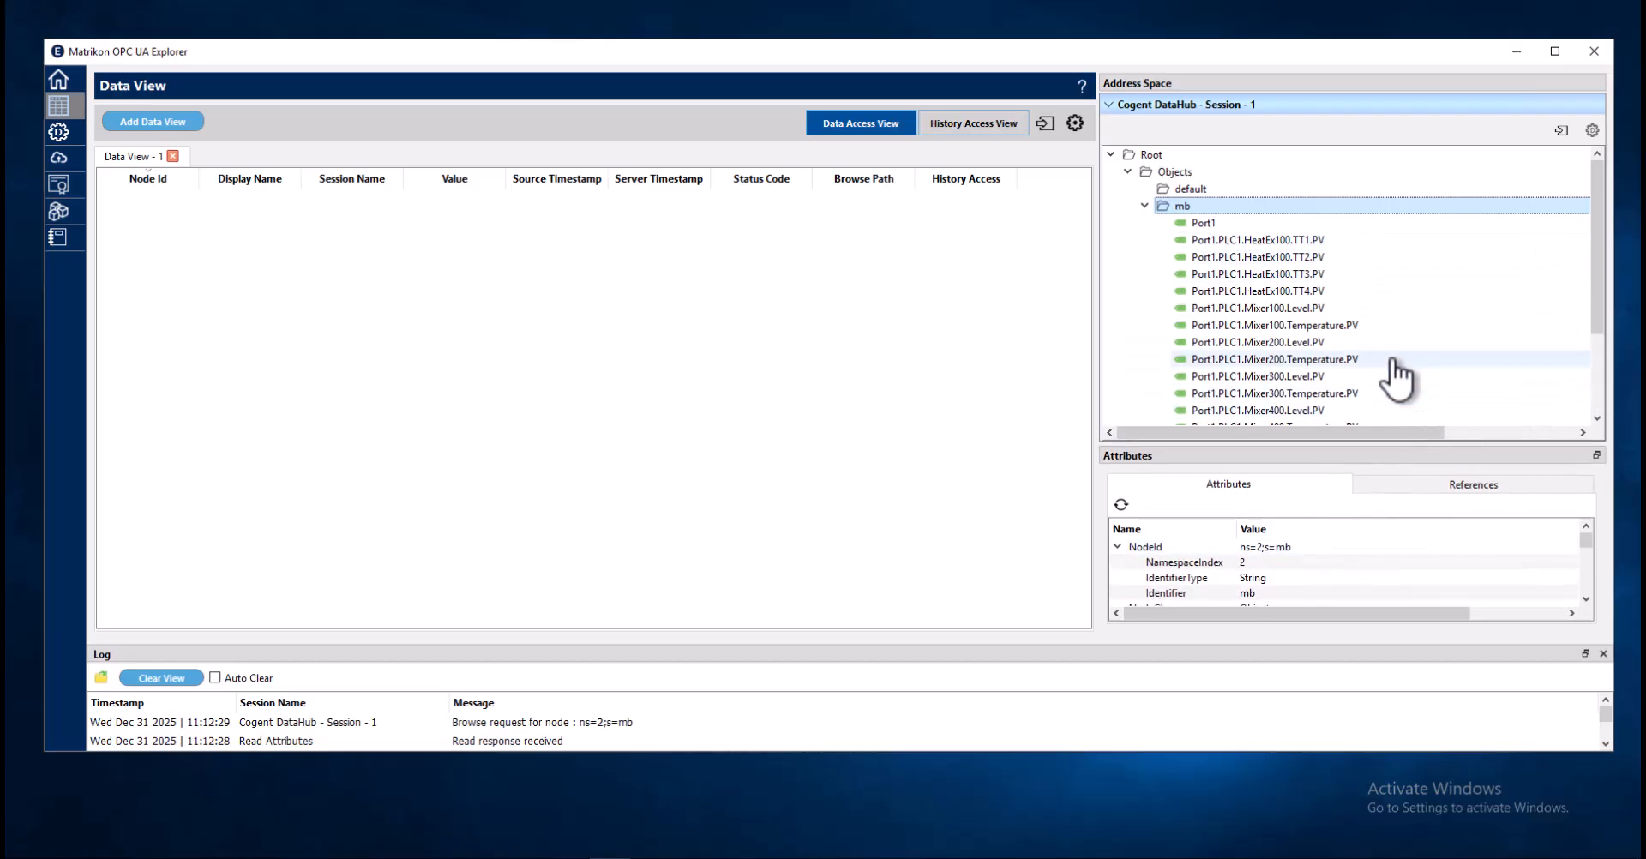
# Add the Level.PV and Temperature.PV points of Mixer100, Mixer400 and Mixer500, plus Mixer300.Temperature.PV, to Data View - 1
pyautogui.moveTo(1243, 308); pyautogui.dragTo(656, 245)
pyautogui.moveTo(1268, 325); pyautogui.dragTo(677, 296)
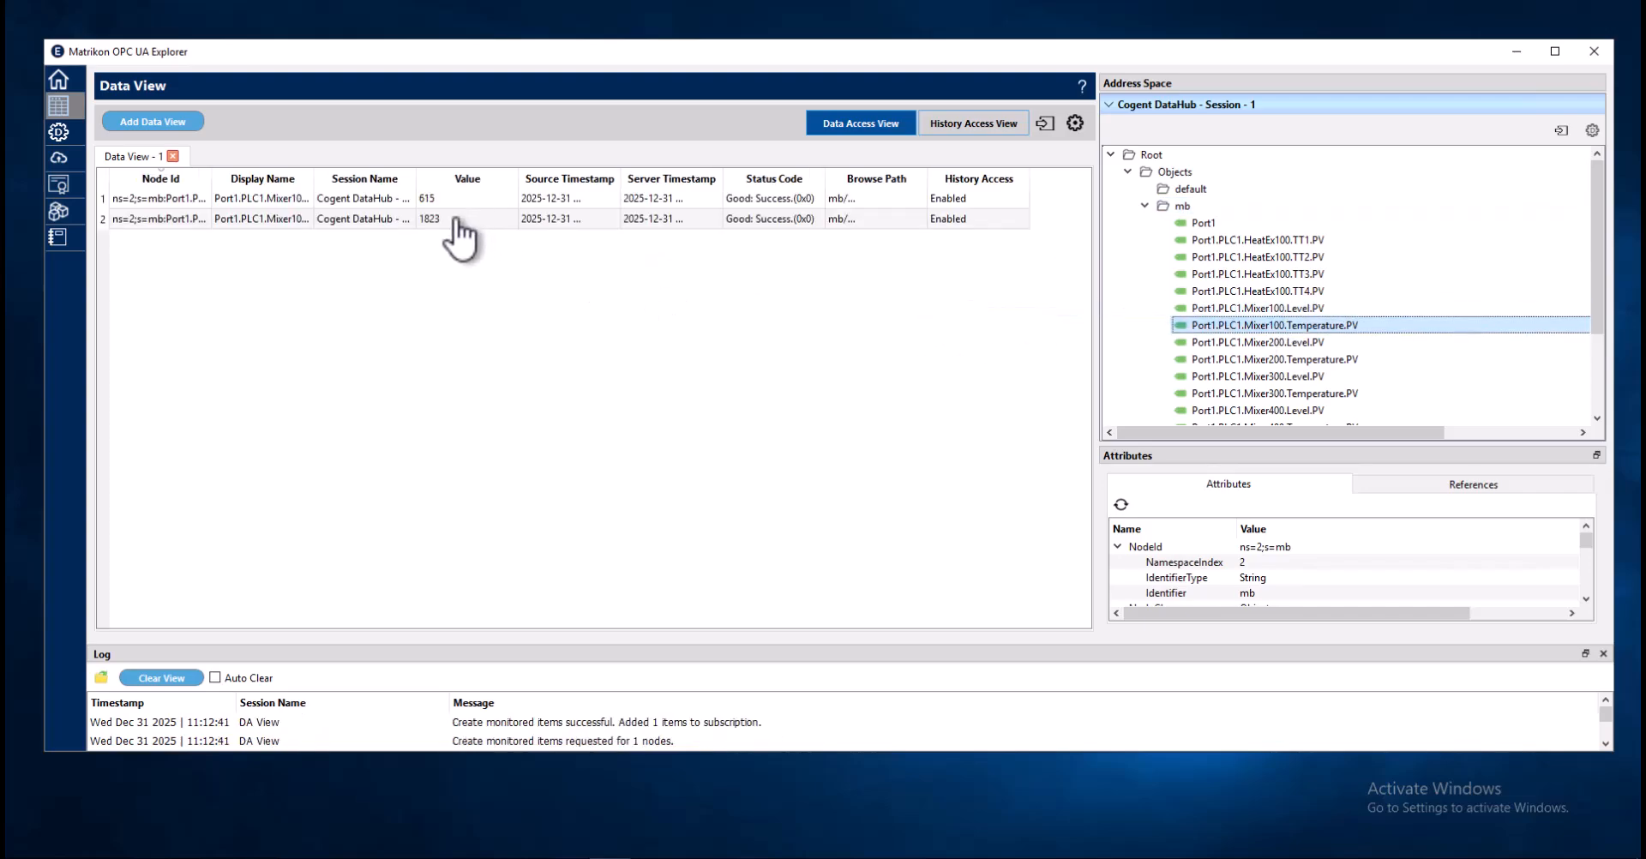
pyautogui.scroll(-3, 1602, 368)
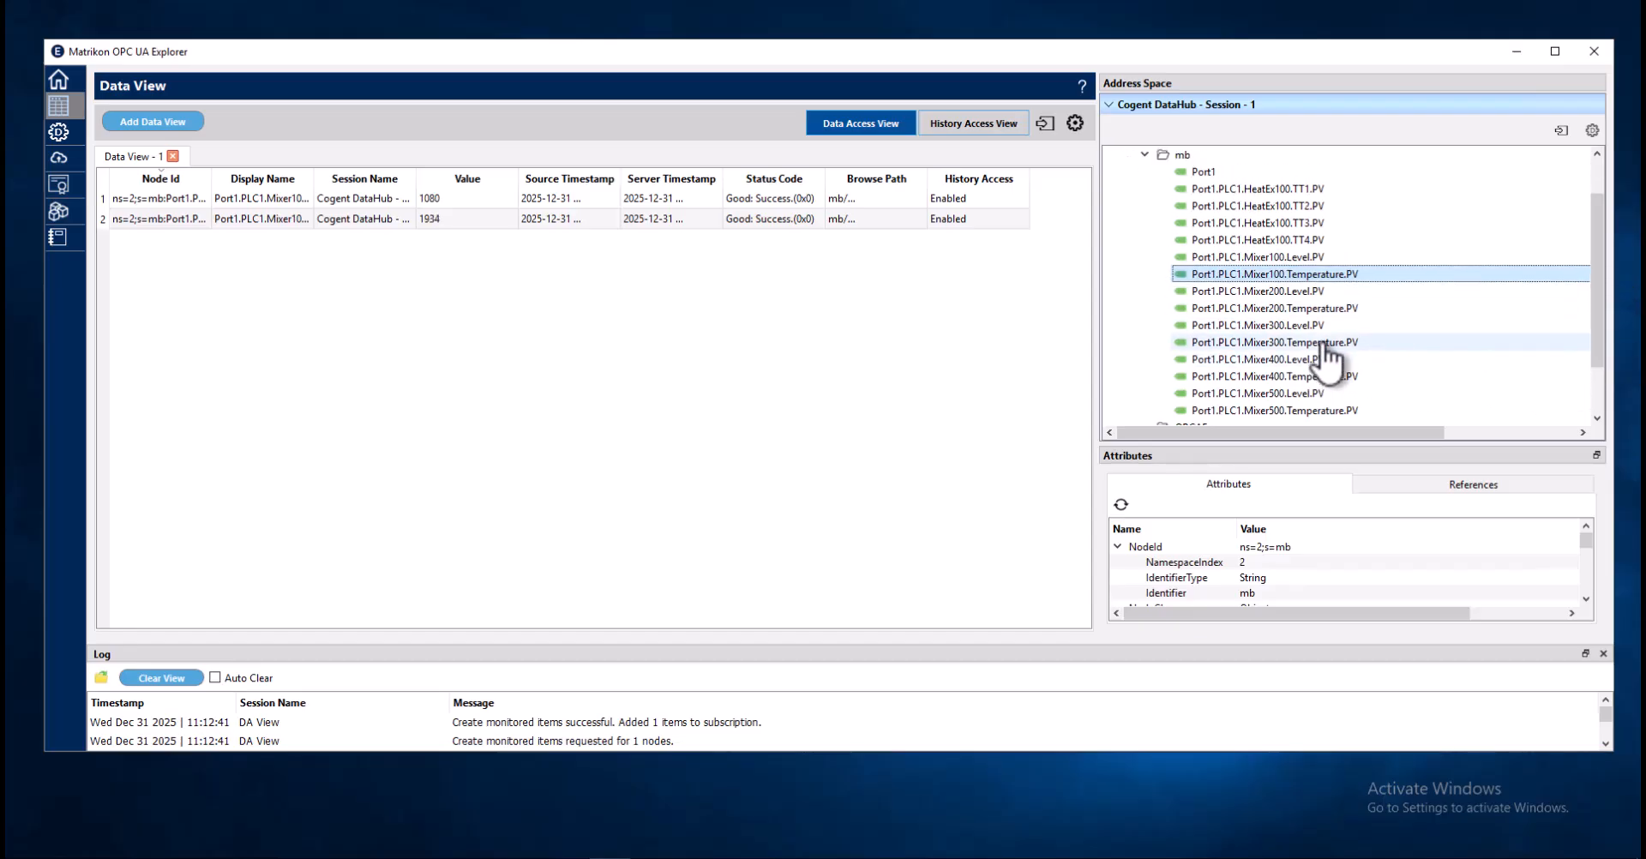
pyautogui.click(1329, 343)
pyautogui.moveTo(1329, 343); pyautogui.dragTo(678, 305)
pyautogui.moveTo(1200, 361); pyautogui.dragTo(761, 293)
pyautogui.moveTo(1290, 380); pyautogui.dragTo(655, 303)
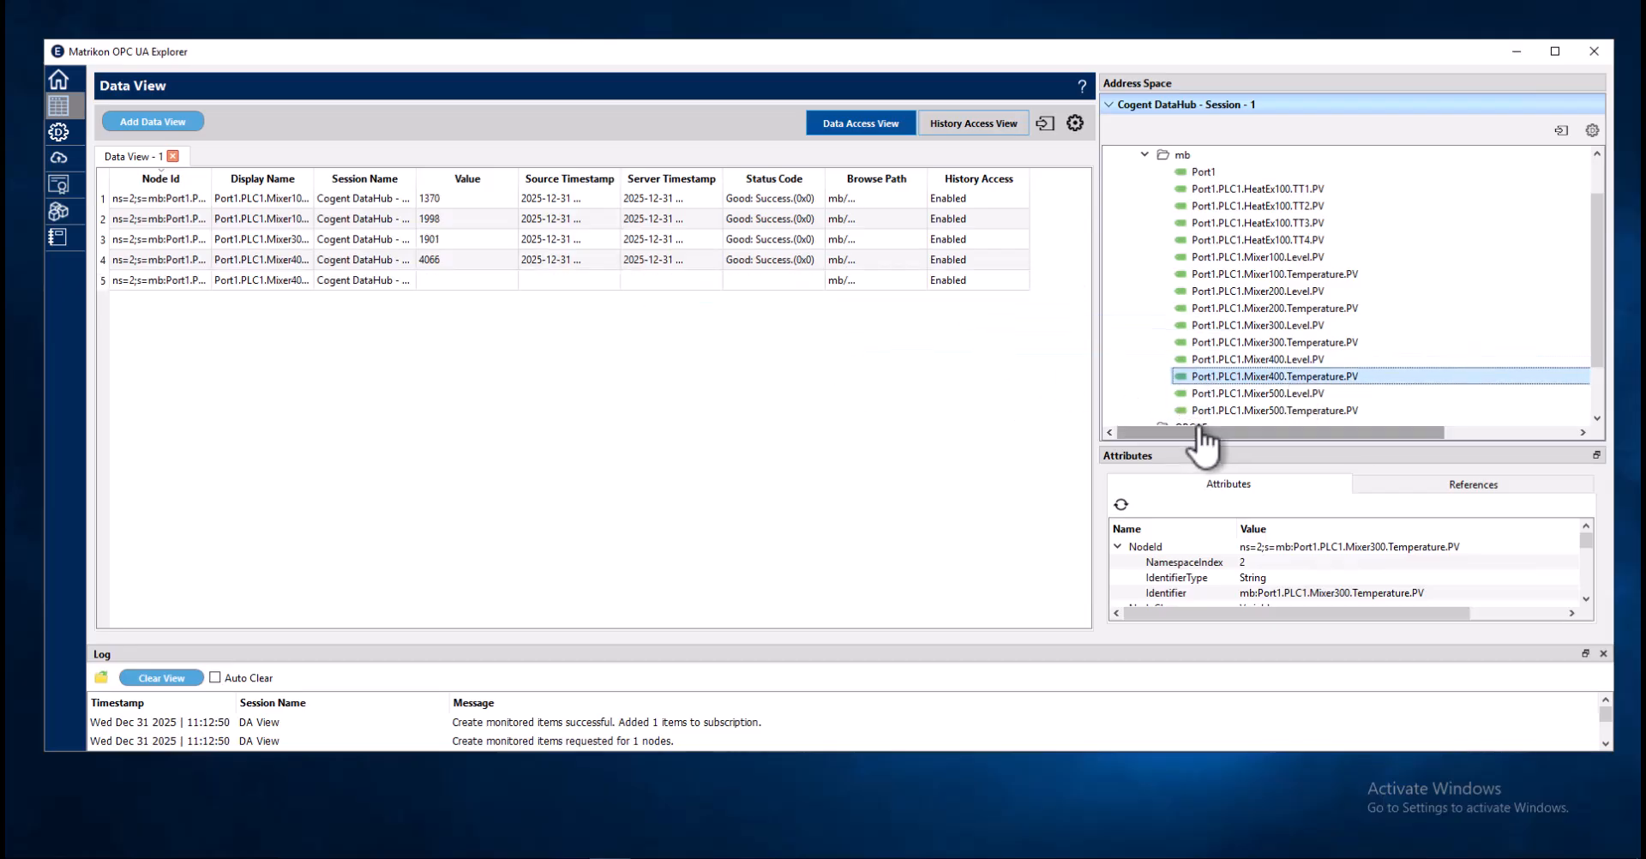
pyautogui.moveTo(1292, 396); pyautogui.dragTo(772, 353)
pyautogui.moveTo(1200, 412); pyautogui.dragTo(744, 385)
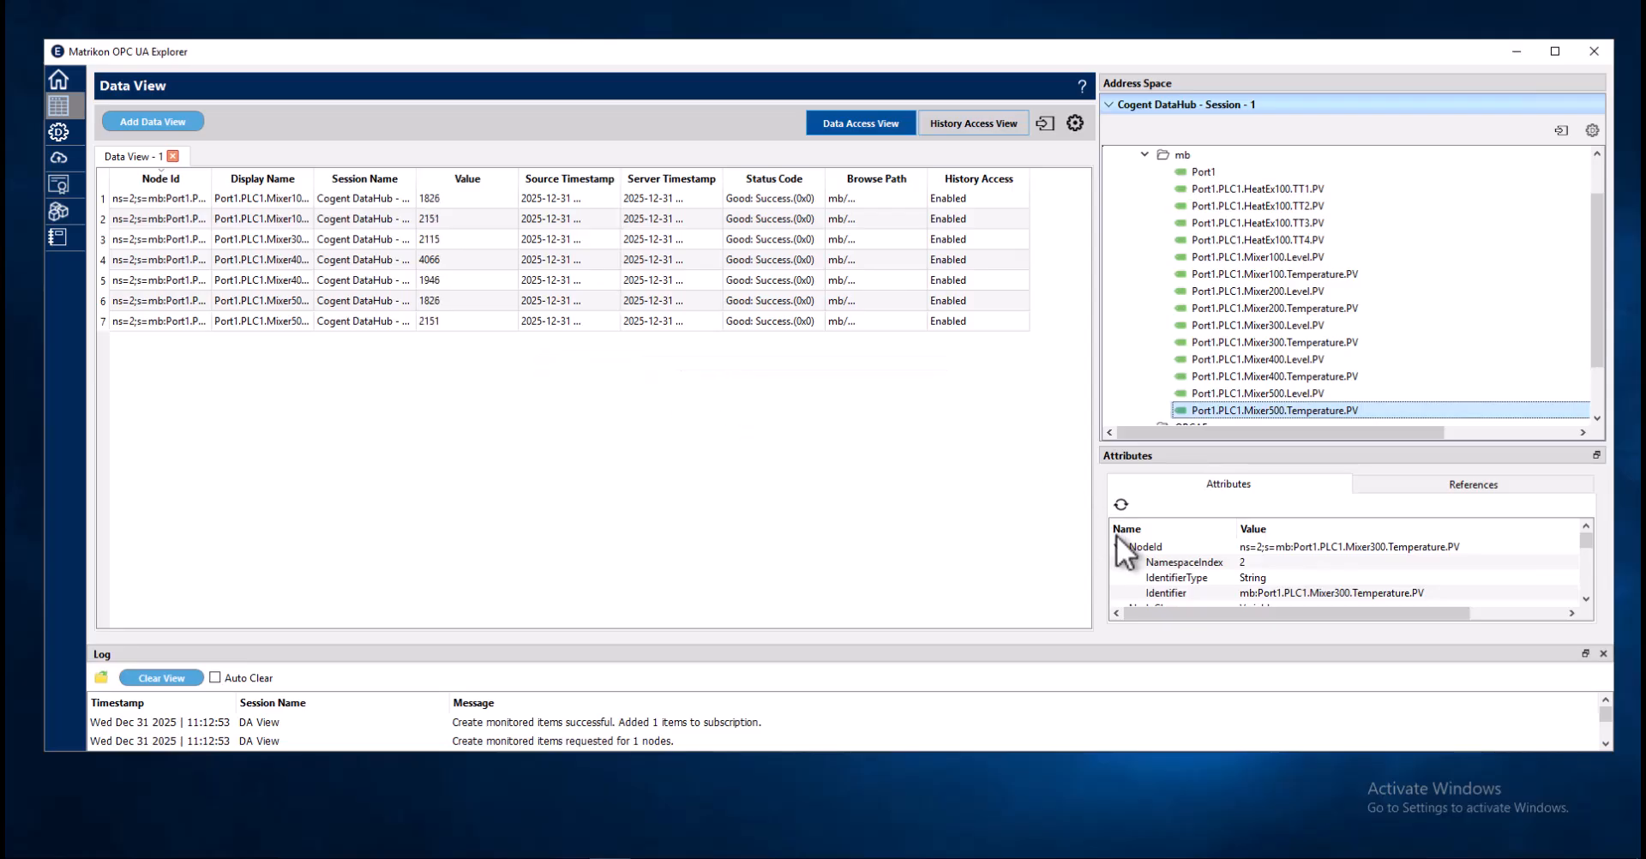